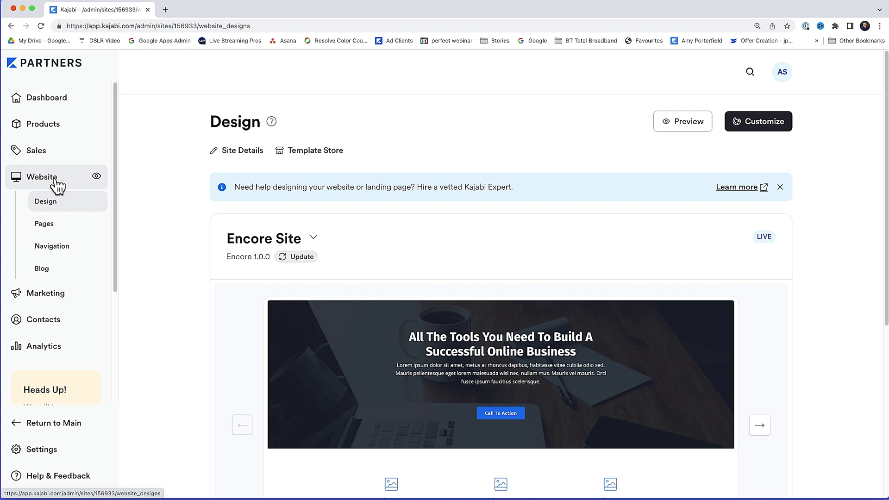
Start a new landing page from the website's Landing pages list.
{"action": "left_click", "coordinate": [57, 229]}
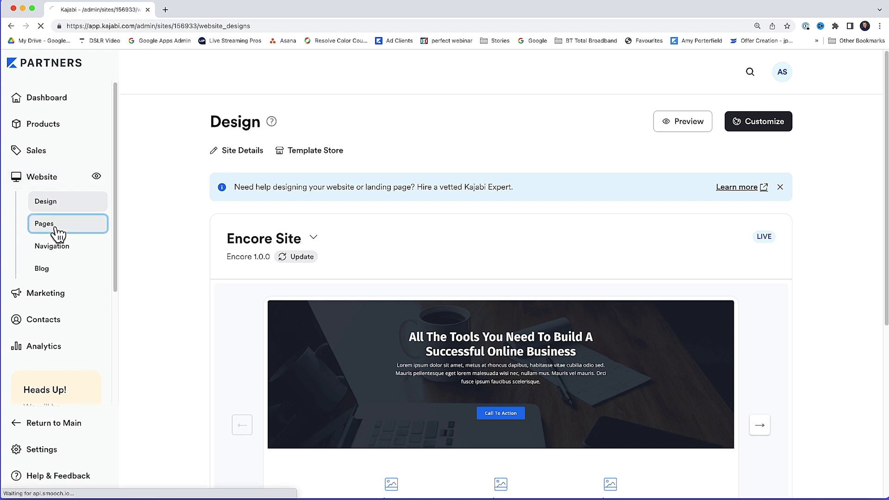
{"action": "left_click", "coordinate": [295, 179]}
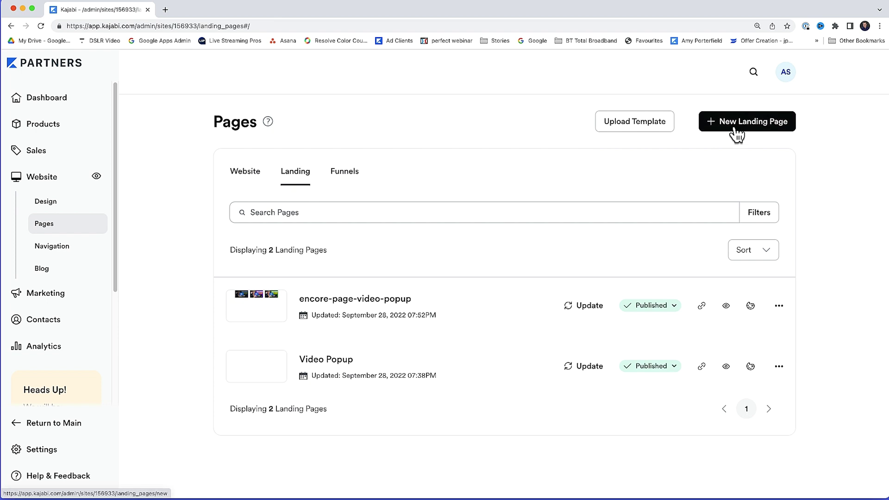
{"action": "left_click", "coordinate": [736, 134]}
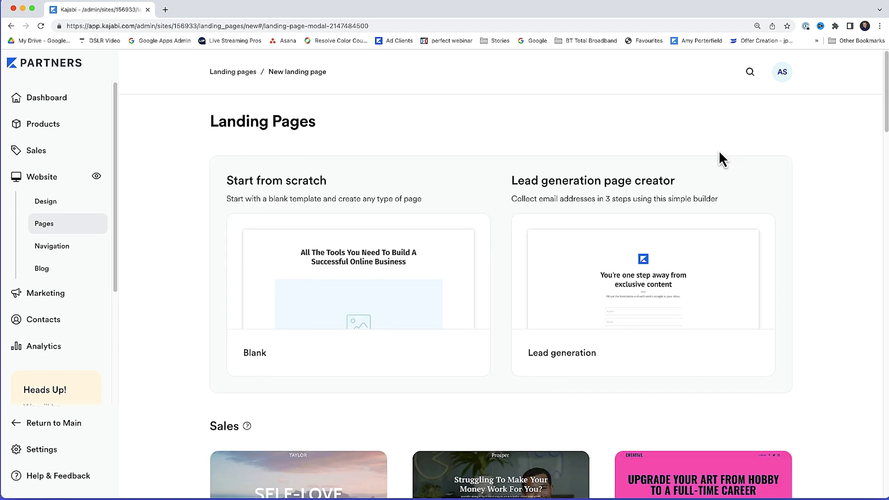
{"action": "scroll", "coordinate": [720, 154], "scroll_direction": "down", "scroll_amount": 15}
{"action": "scroll", "coordinate": [720, 157], "scroll_direction": "down", "scroll_amount": 3}
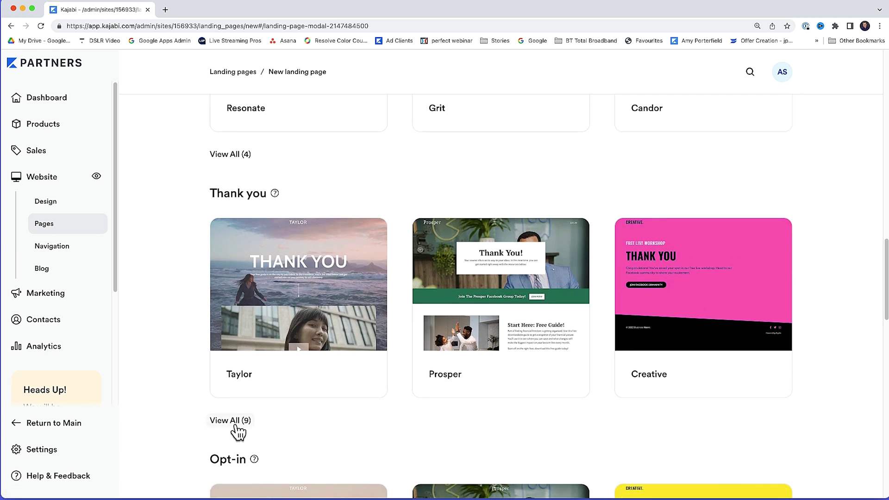
Choose the Danke thank-you template and title the page 'Lead Magnet Thank You Page'.
{"action": "left_click", "coordinate": [236, 424]}
{"action": "scroll", "coordinate": [278, 412], "scroll_direction": "down", "scroll_amount": 5}
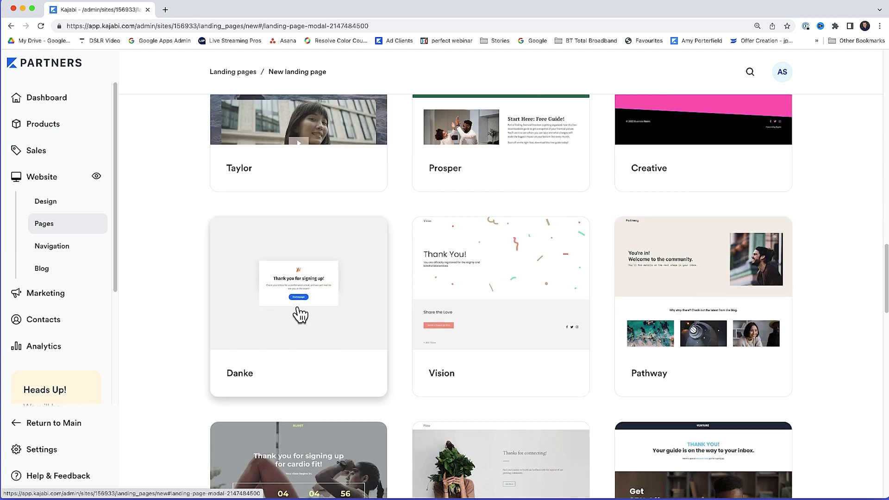
{"action": "left_click", "coordinate": [309, 292]}
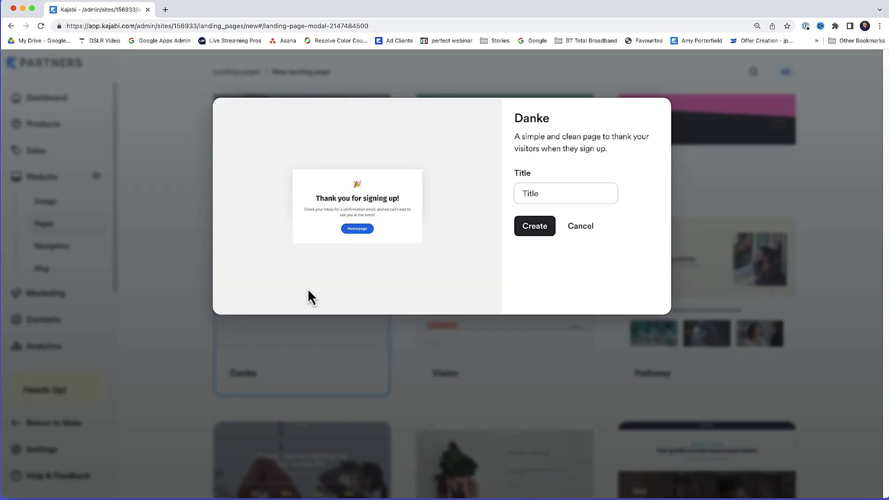
{"action": "left_click", "coordinate": [541, 194]}
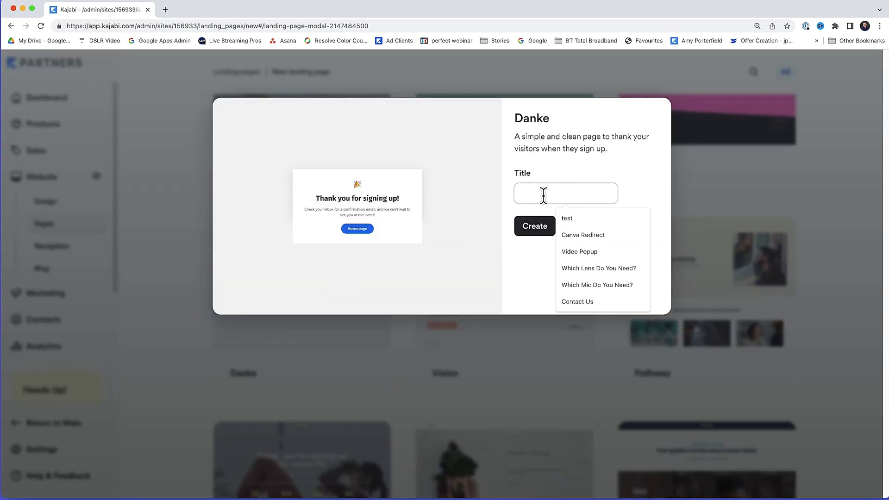
{"action": "type", "text": "Lead M"}
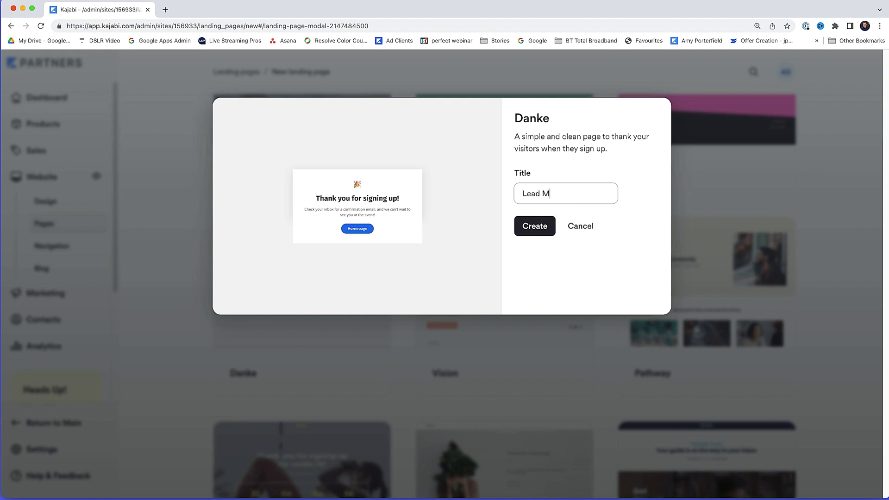
{"action": "type", "text": "agnet Thank You Page"}
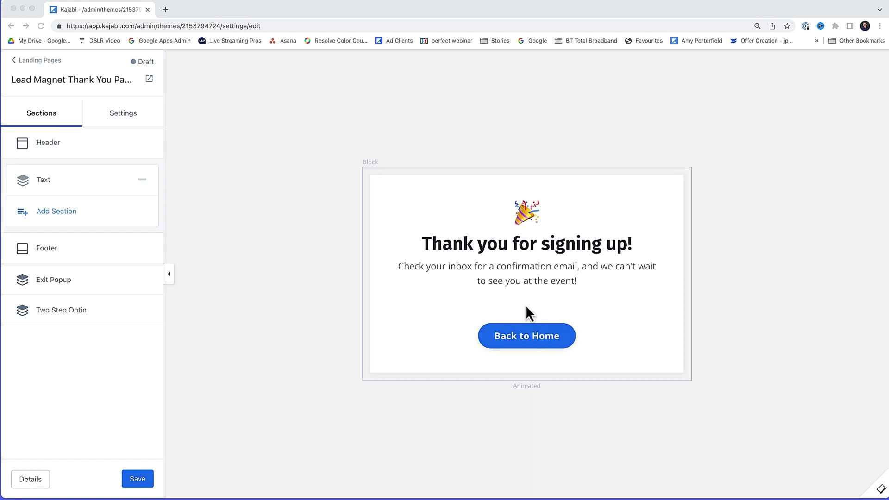
Replace the body paragraph with the free Video Equipment Gear Guide download message.
{"action": "left_click", "coordinate": [526, 268]}
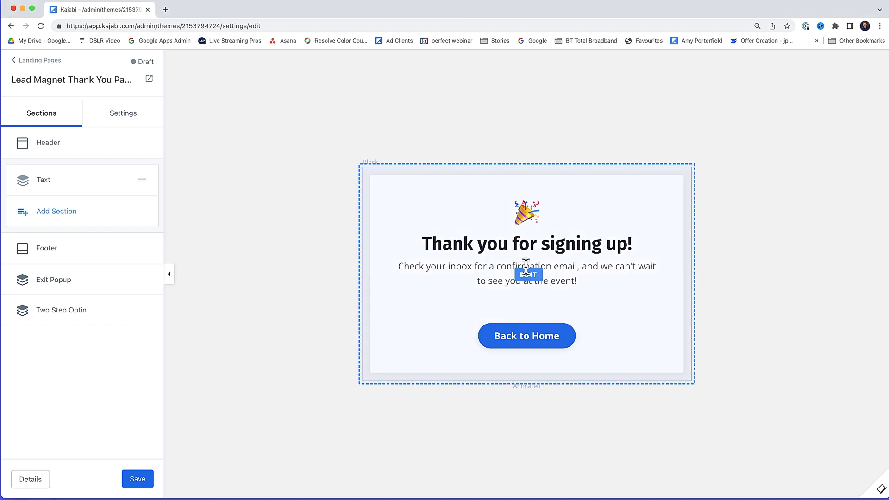
{"action": "left_click_drag", "start_coordinate": [33, 403], "coordinate": [6, 362]}
{"action": "left_click", "coordinate": [58, 403]}
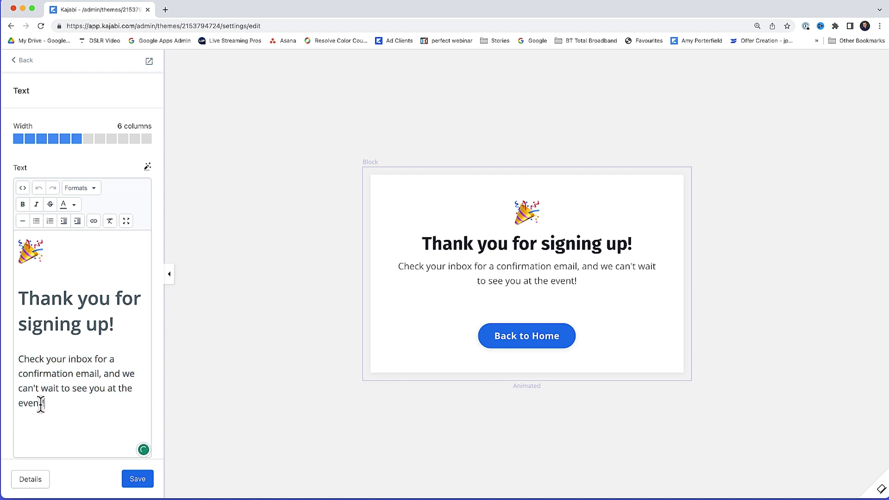
{"action": "left_click_drag", "start_coordinate": [42, 402], "coordinate": [18, 366]}
{"action": "type", "text": "Click the button below to download your free Video Equipment Gear Guide"}
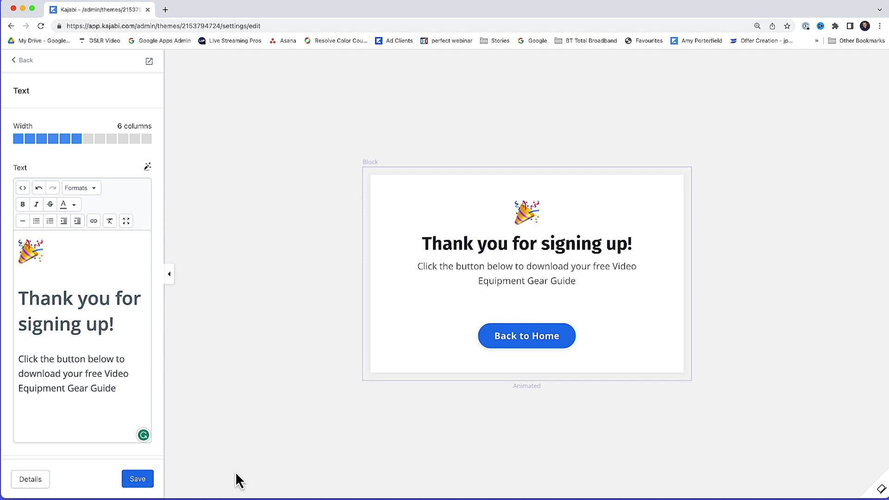
Make the button download the uploaded Gear-Guide-13-09-2022.pdf file.
{"action": "left_click", "coordinate": [537, 342]}
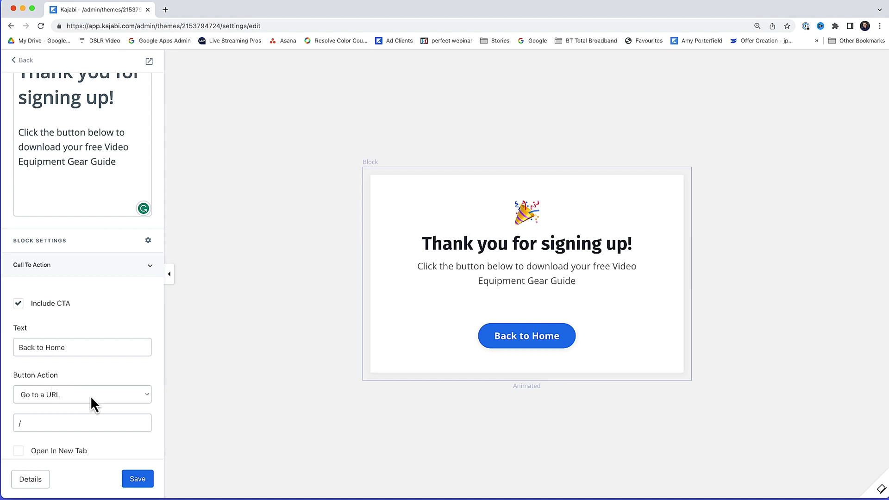
{"action": "left_click", "coordinate": [144, 398]}
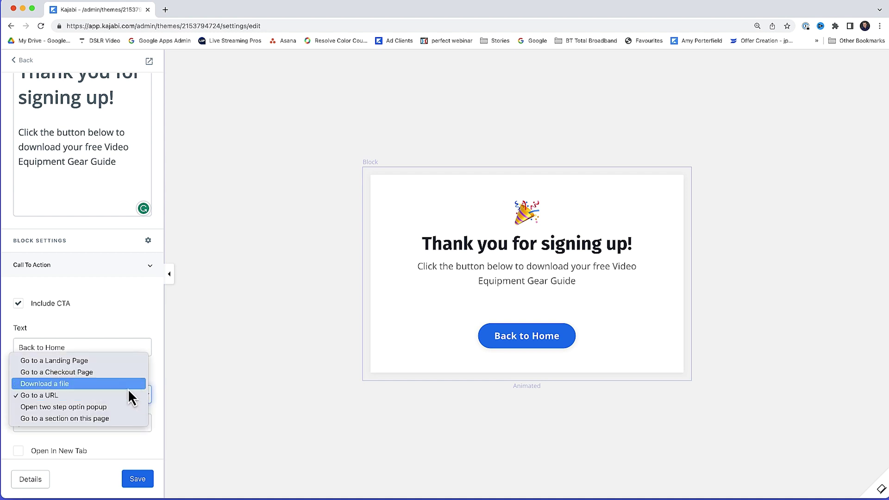
{"action": "left_click", "coordinate": [128, 384]}
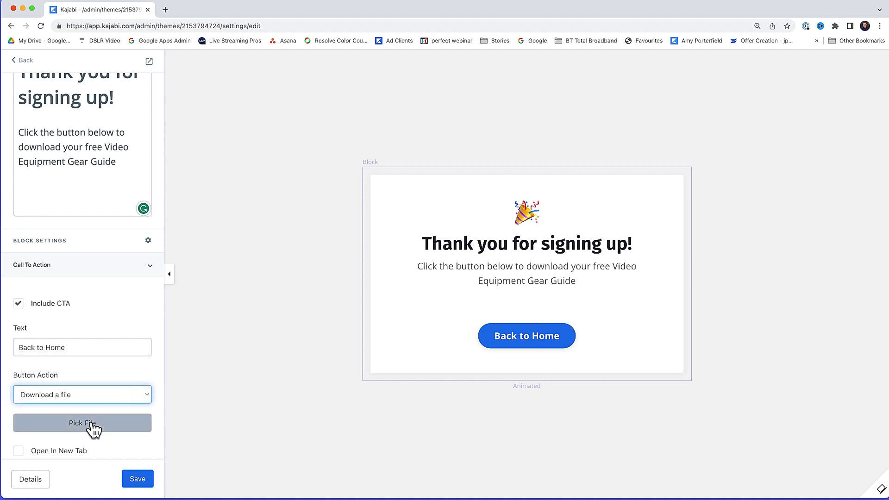
{"action": "left_click", "coordinate": [89, 424]}
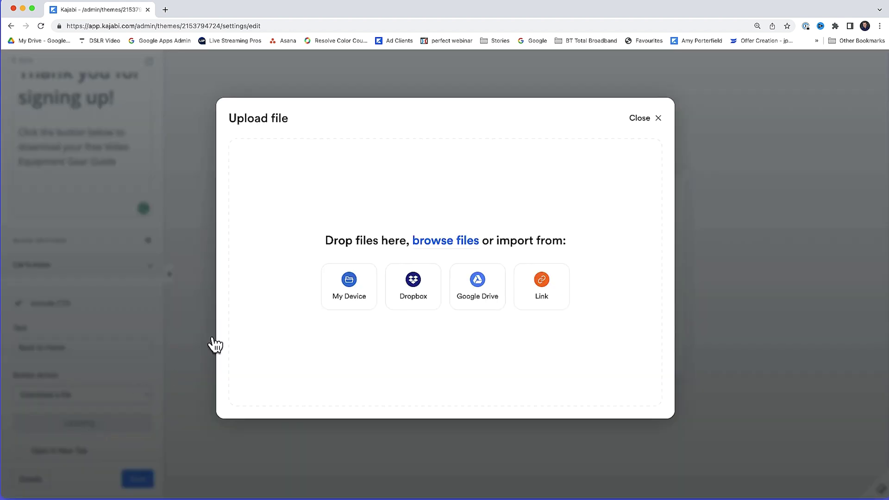
{"action": "left_click", "coordinate": [355, 293]}
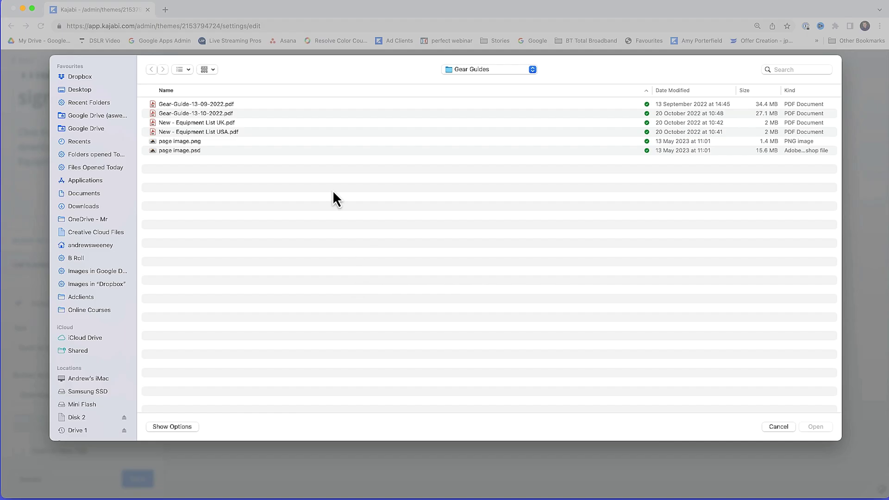
{"action": "left_click", "coordinate": [215, 105]}
{"action": "left_click", "coordinate": [816, 426]}
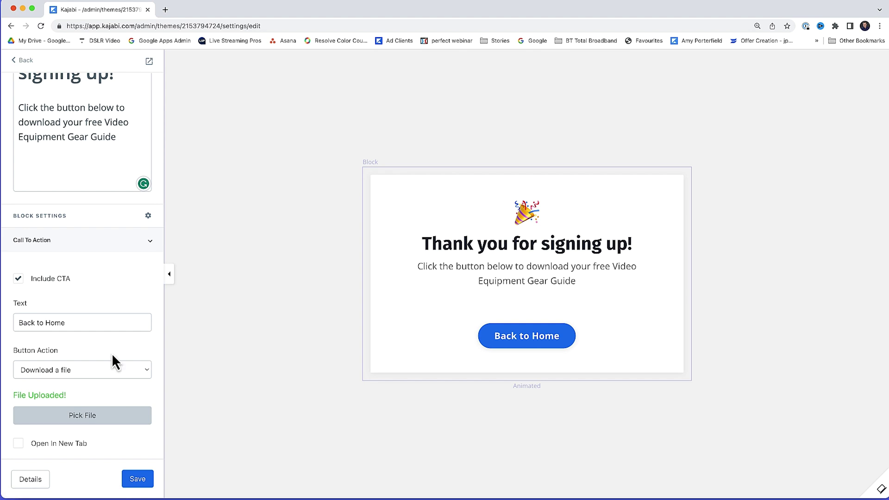
Change the button label to 'Download Your Guide' and save the page.
{"action": "triple_click", "coordinate": [74, 323]}
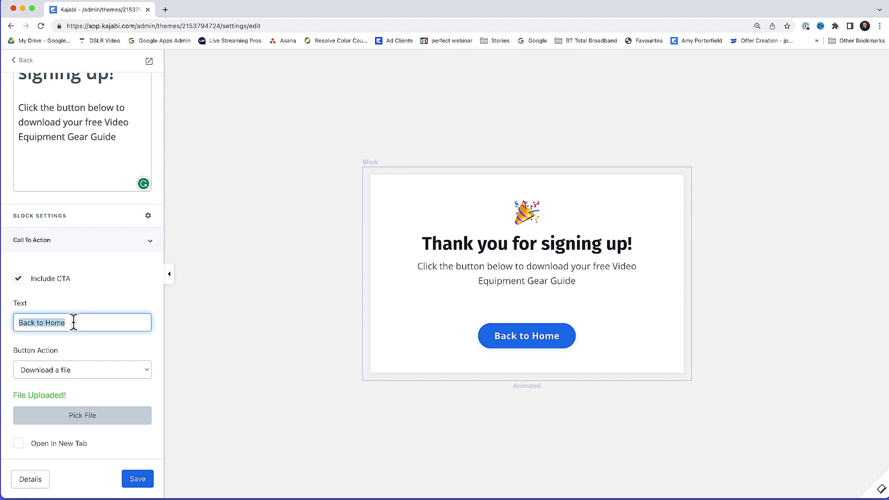
{"action": "type", "text": "Download Your Guide"}
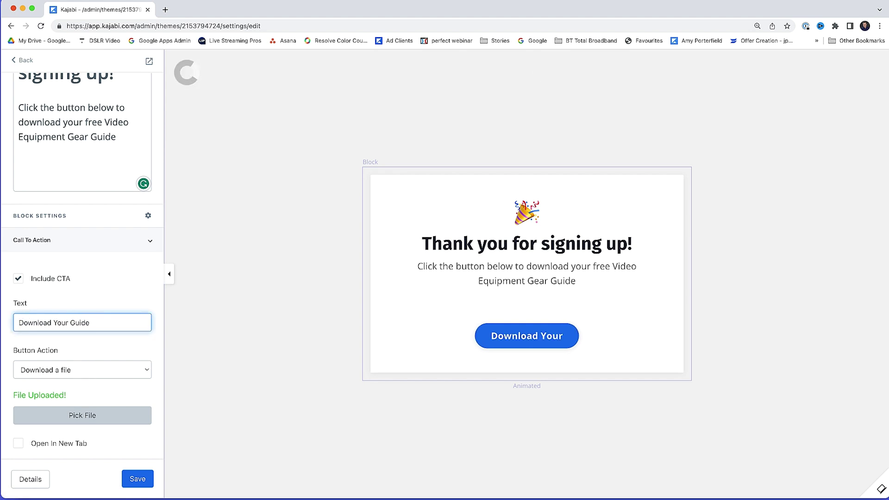
{"action": "left_click", "coordinate": [141, 481]}
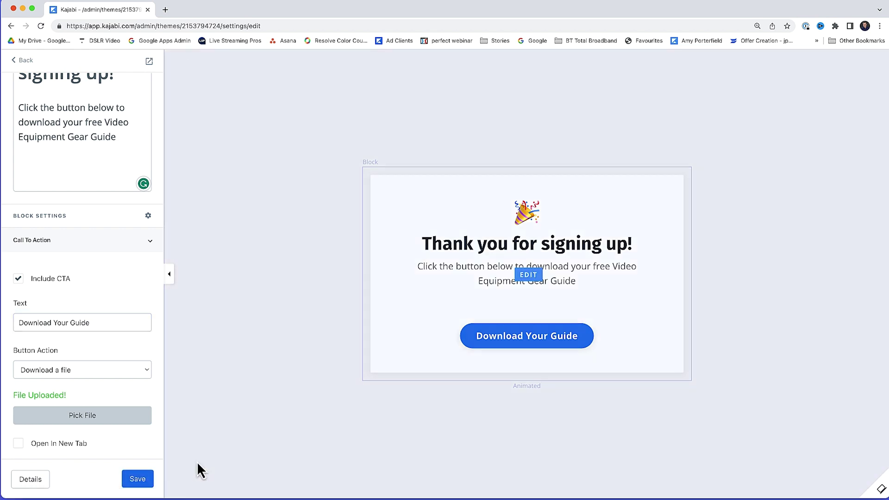
{"action": "left_click", "coordinate": [22, 62]}
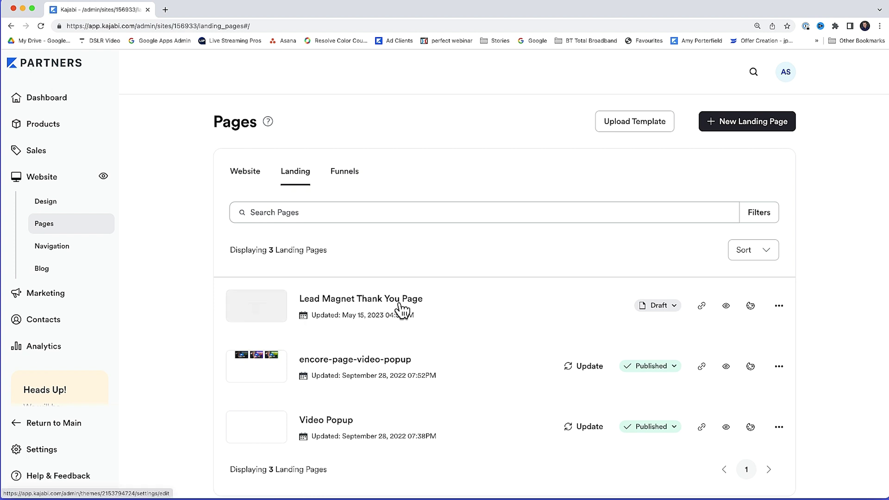
Copy the Lead Magnet Thank You Page's URL from its Edit details settings.
{"action": "left_click", "coordinate": [779, 306]}
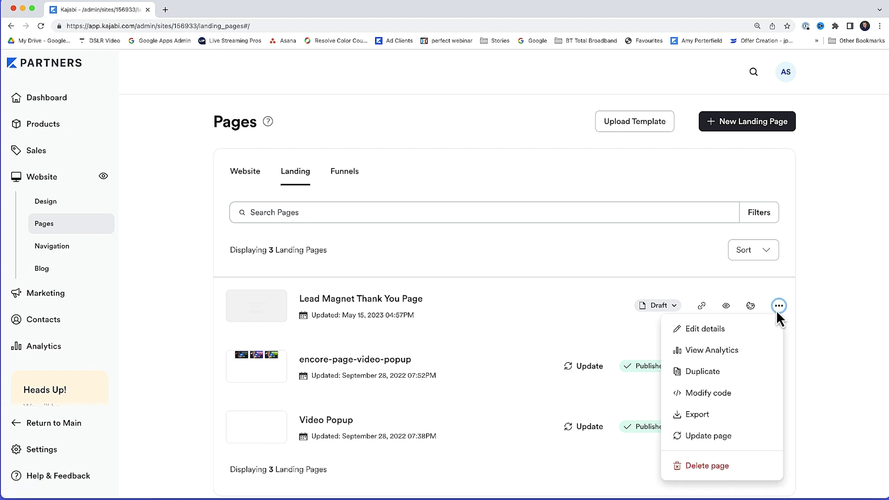
{"action": "left_click", "coordinate": [752, 335]}
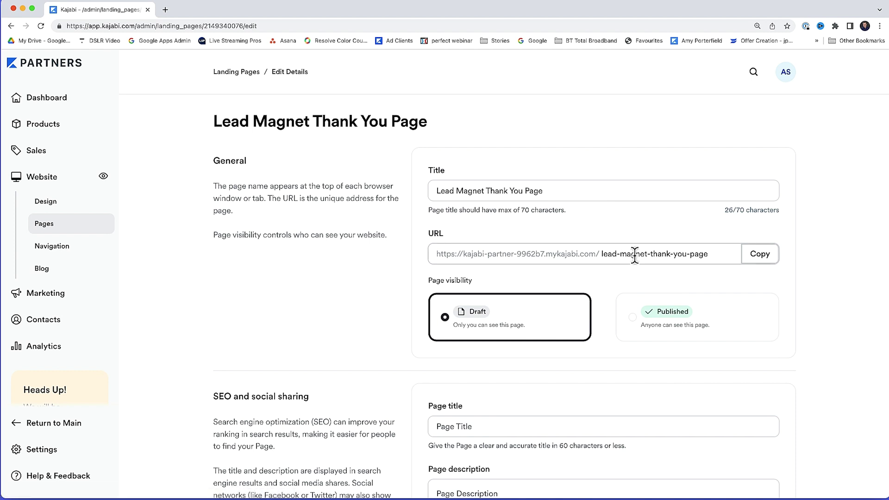
{"action": "left_click", "coordinate": [766, 260]}
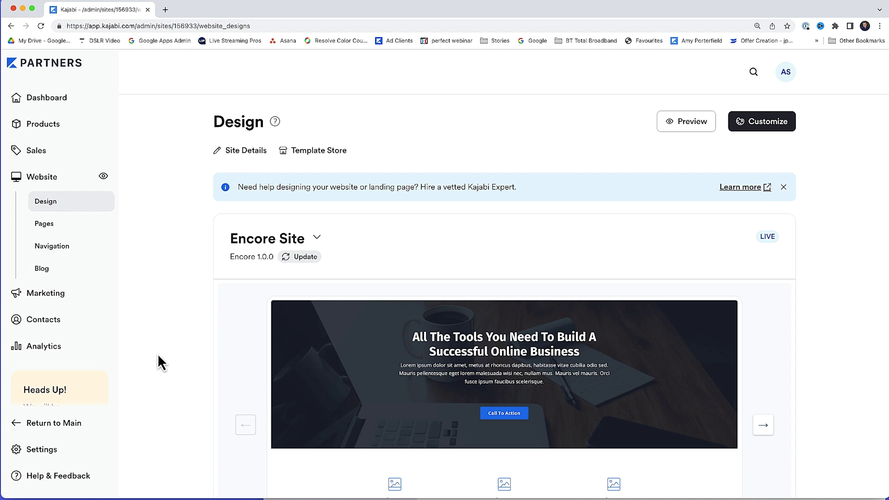
Create and save a form titled 'Gear Guide Download', then scroll to its Form Fields.
{"action": "left_click", "coordinate": [58, 303]}
{"action": "left_click", "coordinate": [53, 323]}
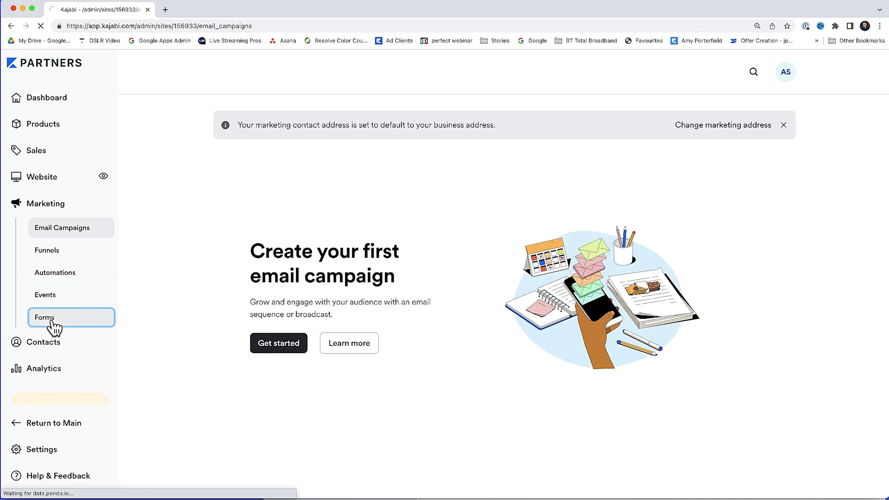
{"action": "left_click", "coordinate": [770, 133]}
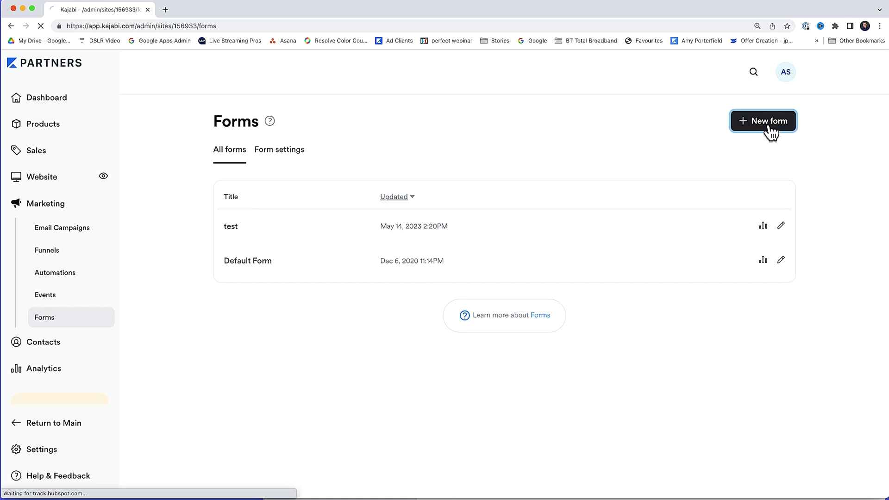
{"action": "left_click", "coordinate": [458, 190]}
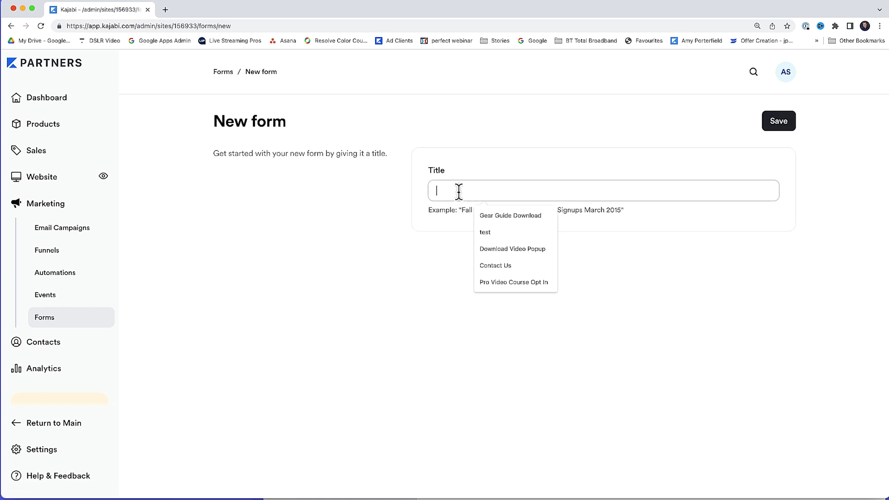
{"action": "left_click", "coordinate": [504, 220]}
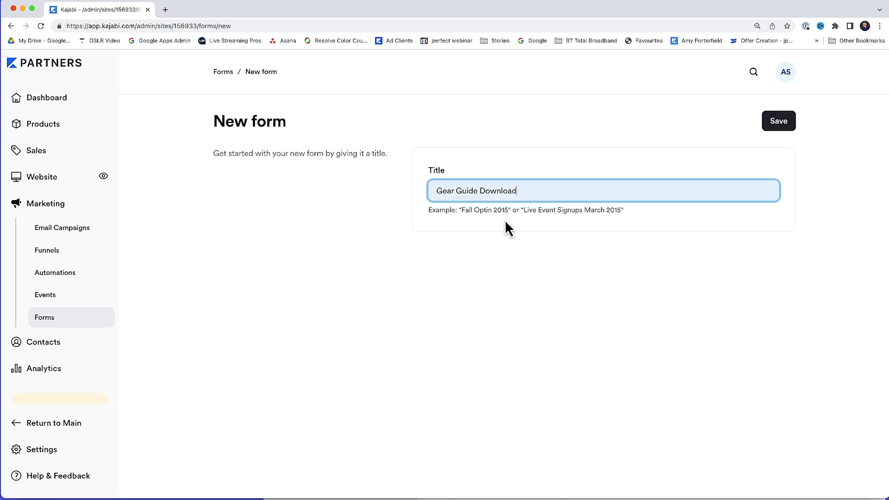
{"action": "left_click", "coordinate": [778, 133]}
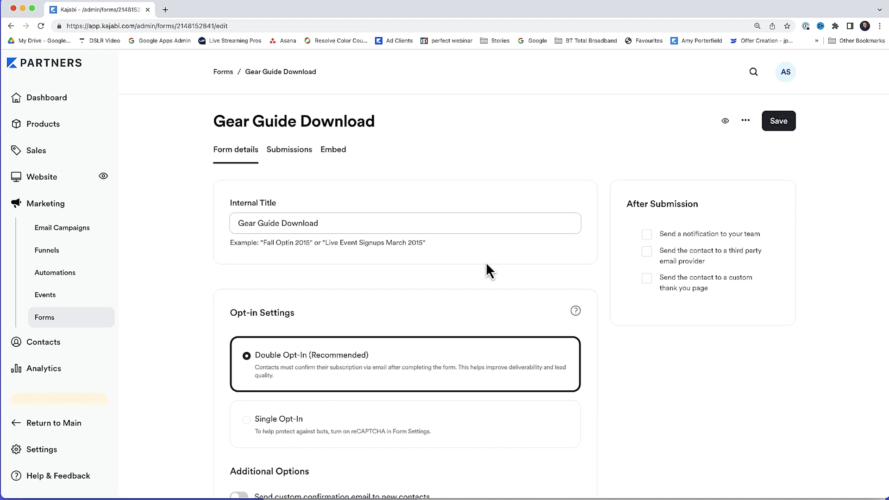
{"action": "scroll", "coordinate": [464, 295], "scroll_direction": "down", "scroll_amount": 8}
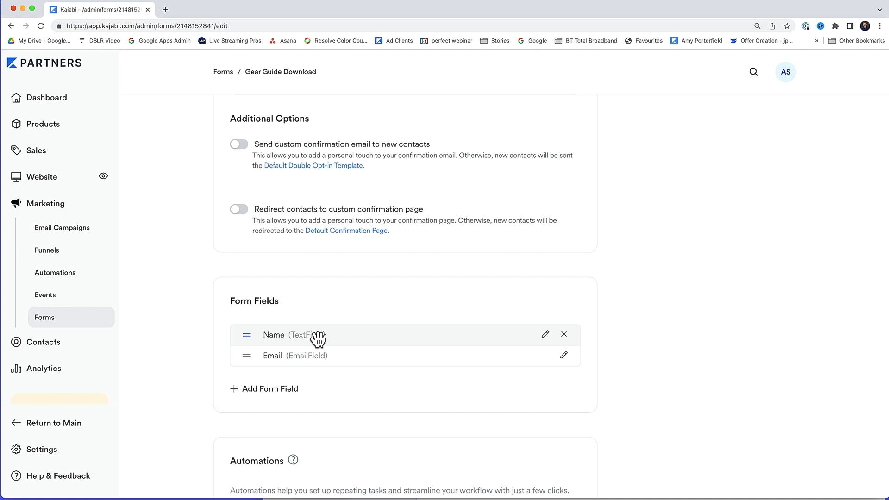
{"action": "scroll", "coordinate": [288, 395], "scroll_direction": "down", "scroll_amount": 3}
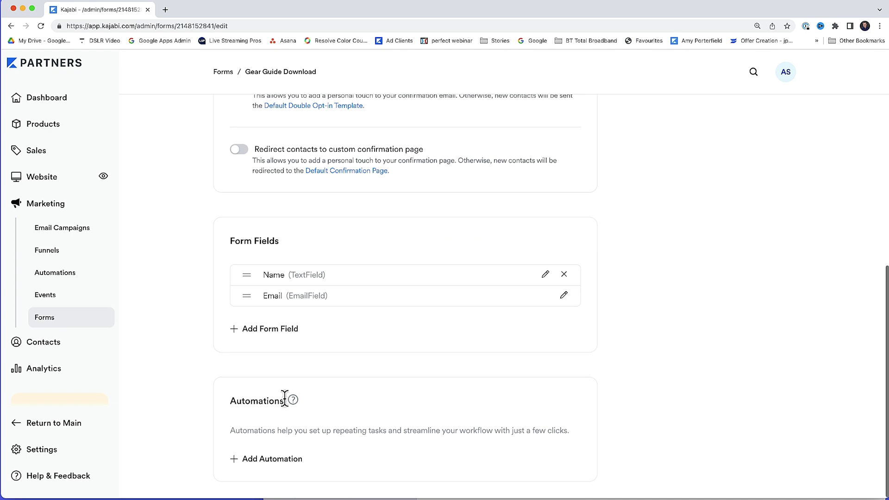
Add a form automation that sends an email with subject 'Here's Your Gear Guide'.
{"action": "left_click", "coordinate": [252, 459]}
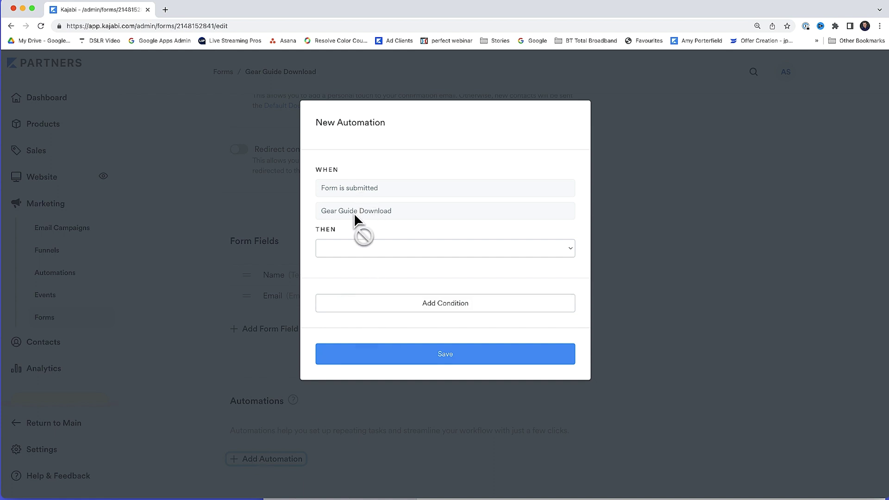
{"action": "left_click", "coordinate": [424, 249]}
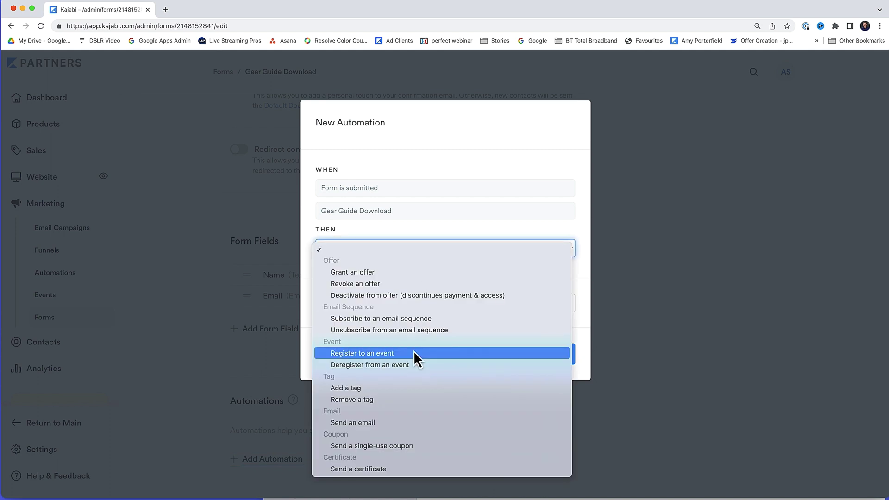
{"action": "left_click", "coordinate": [405, 427]}
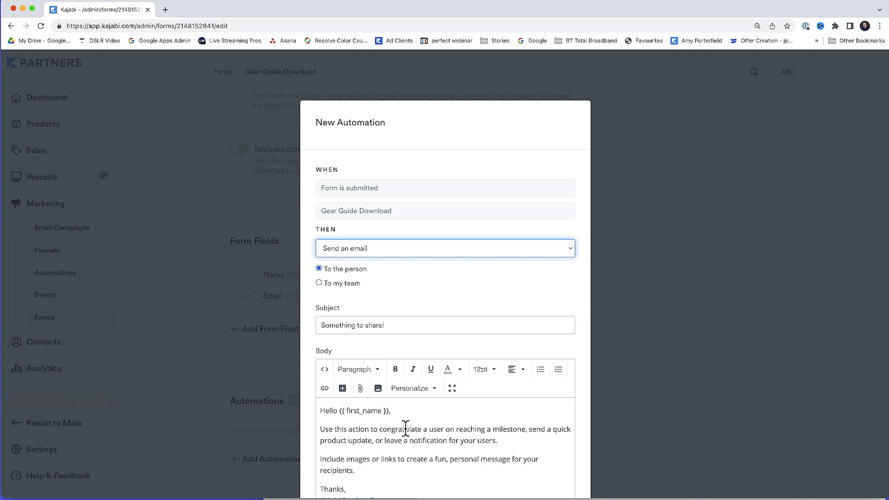
{"action": "triple_click", "coordinate": [389, 329]}
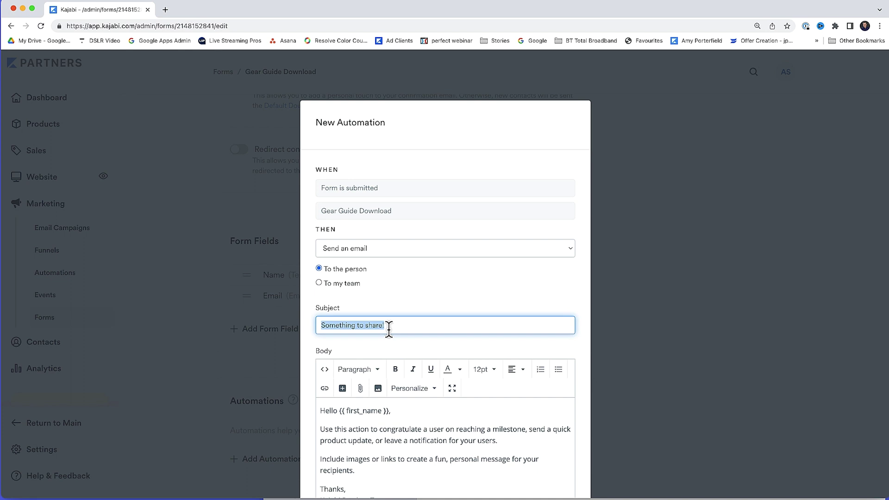
{"action": "type", "text": "Here's Your Gear Guide"}
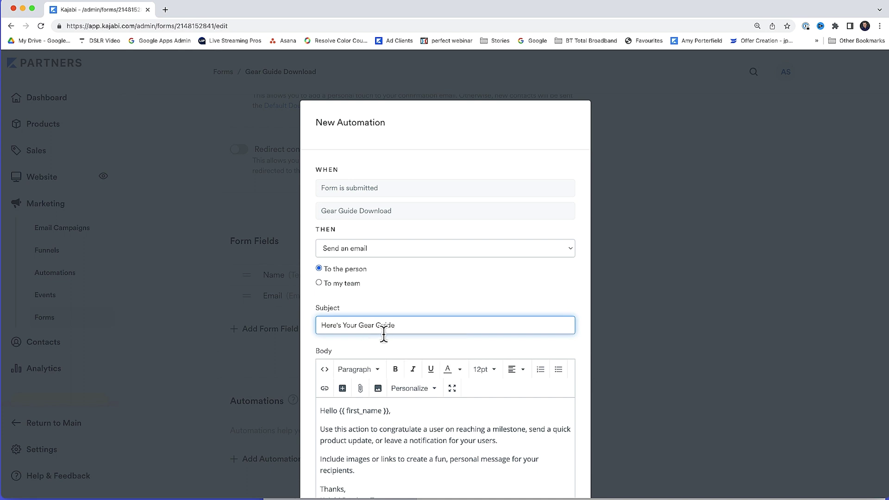
Paste the prepared thank-you text into the email body and select the download sentence.
{"action": "scroll", "coordinate": [418, 373], "scroll_direction": "down", "scroll_amount": 5}
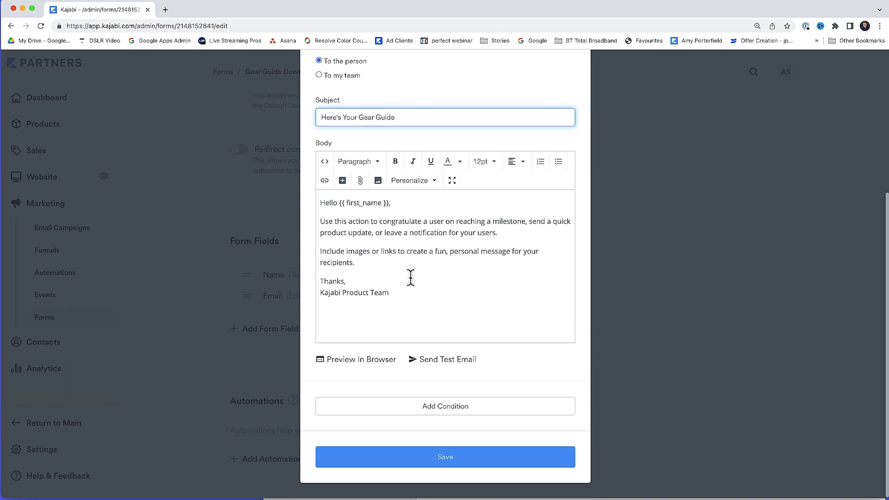
{"action": "left_click_drag", "start_coordinate": [391, 293], "coordinate": [317, 206]}
{"action": "key", "text": "ctrl+v"}
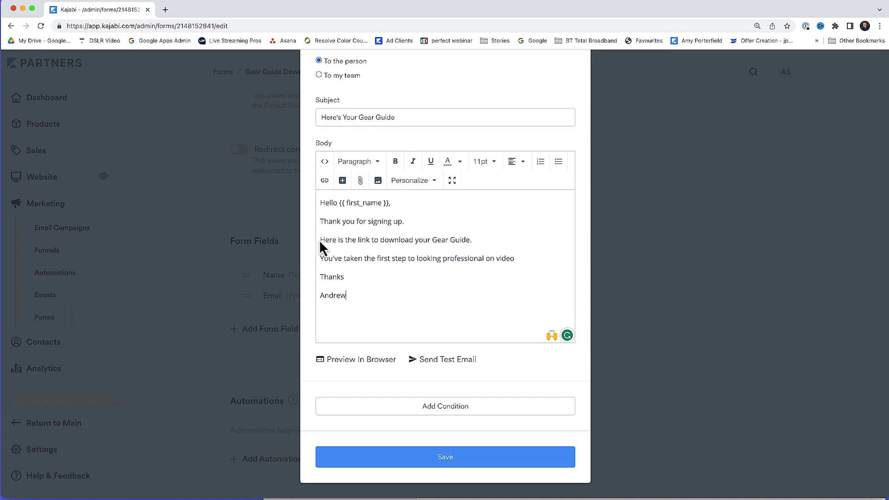
{"action": "left_click_drag", "start_coordinate": [319, 239], "coordinate": [471, 243]}
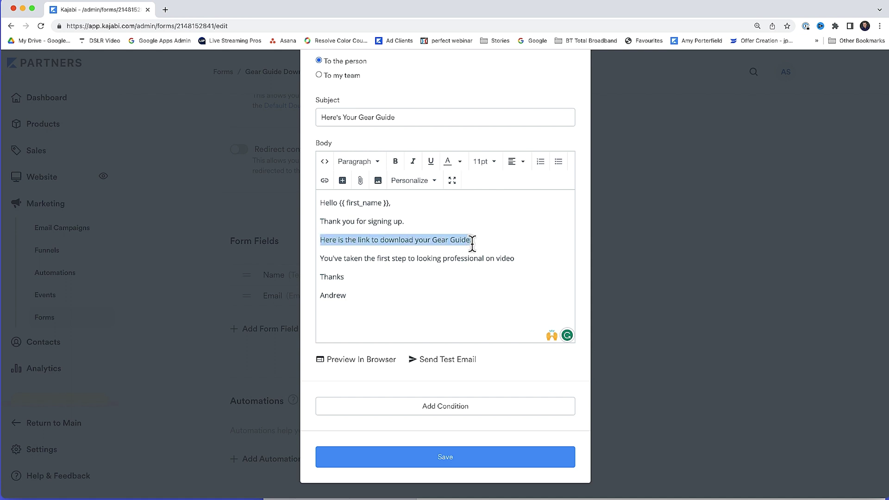
{"action": "key", "text": "super+Tab"}
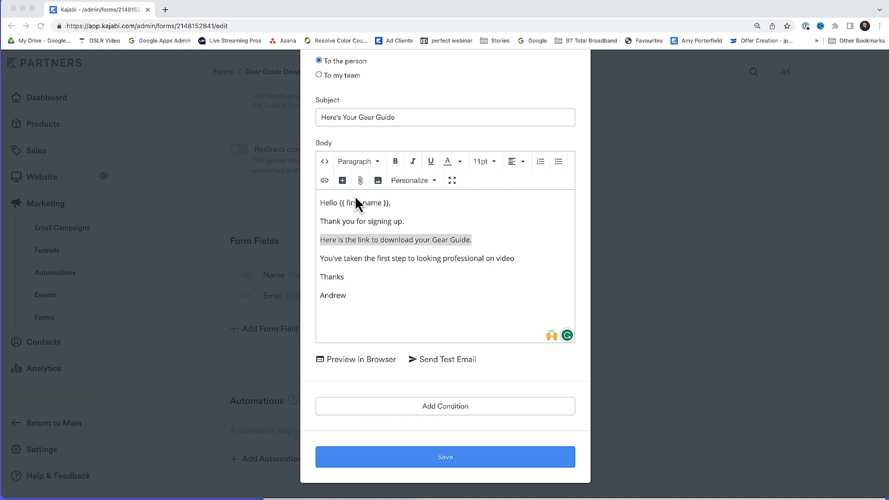
Link the download sentence to the copied thank-you page URL and save the automation.
{"action": "left_click", "coordinate": [323, 180]}
{"action": "left_click", "coordinate": [323, 180]}
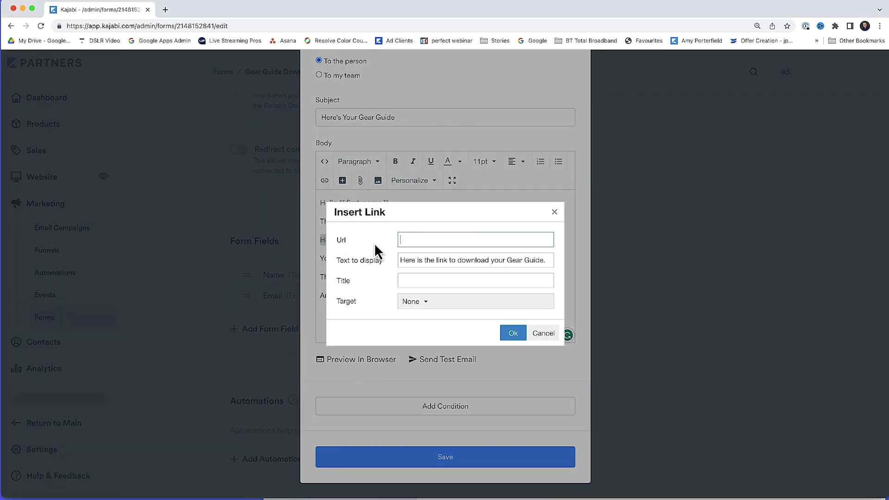
{"action": "key", "text": "super+v"}
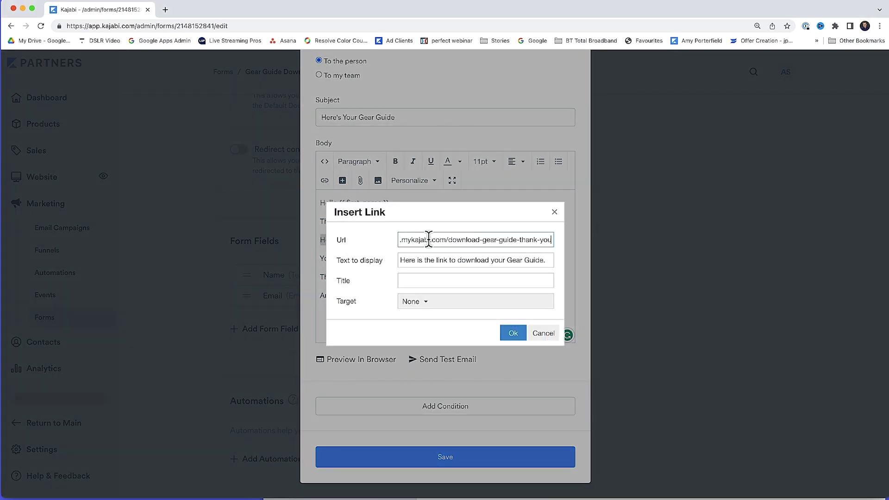
{"action": "left_click", "coordinate": [511, 335]}
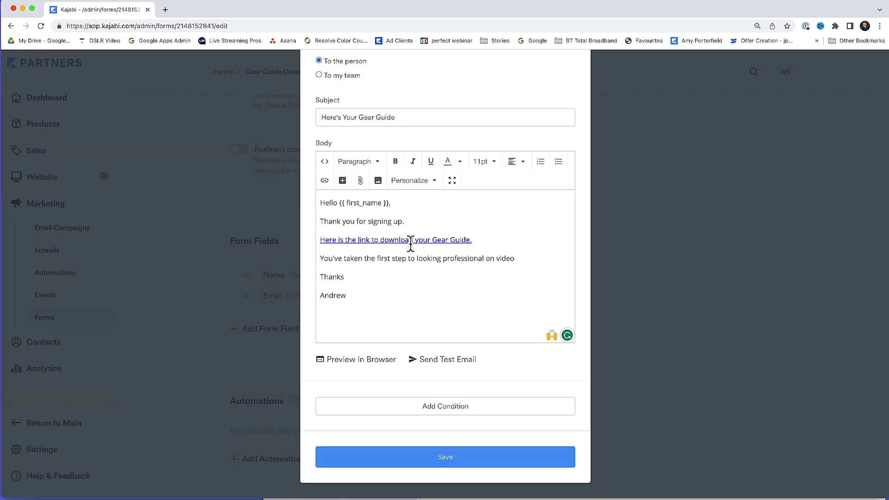
{"action": "left_click", "coordinate": [436, 460]}
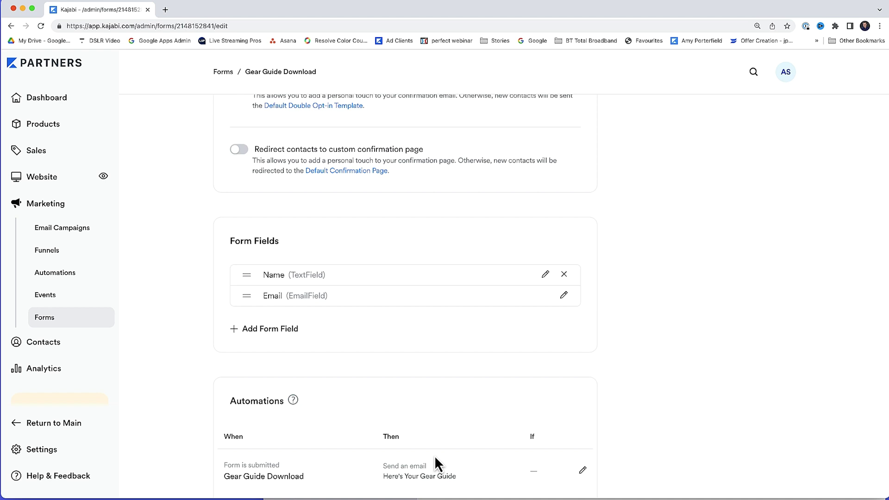
{"action": "scroll", "coordinate": [264, 465], "scroll_direction": "down", "scroll_amount": 3}
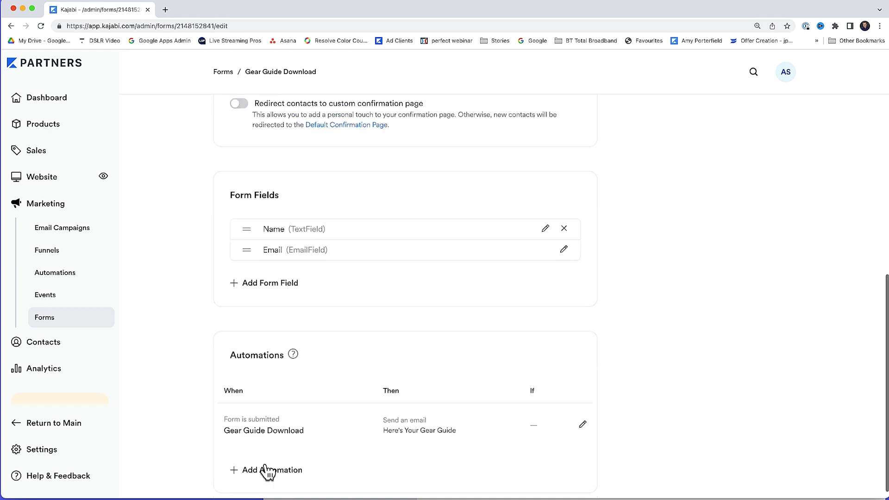
Add a second automation applying a newly created 'Gear Guide Download' tag on submission.
{"action": "left_click", "coordinate": [263, 460]}
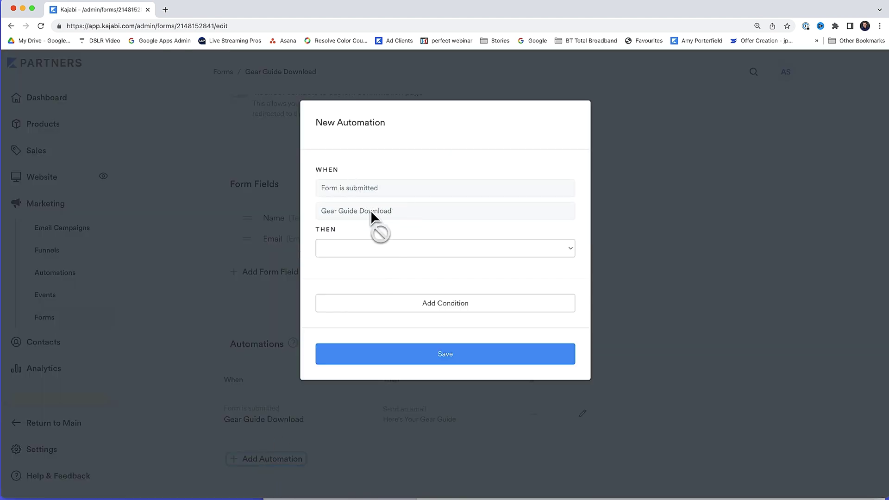
{"action": "left_click", "coordinate": [518, 248]}
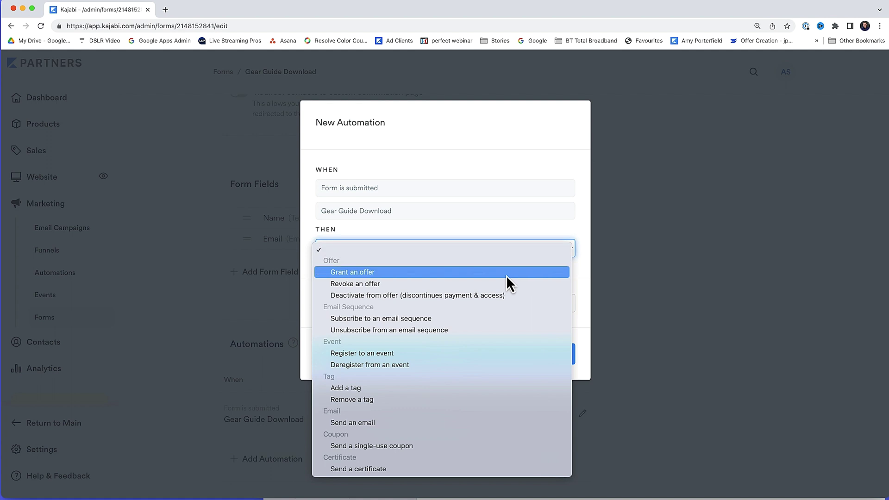
{"action": "left_click", "coordinate": [481, 391]}
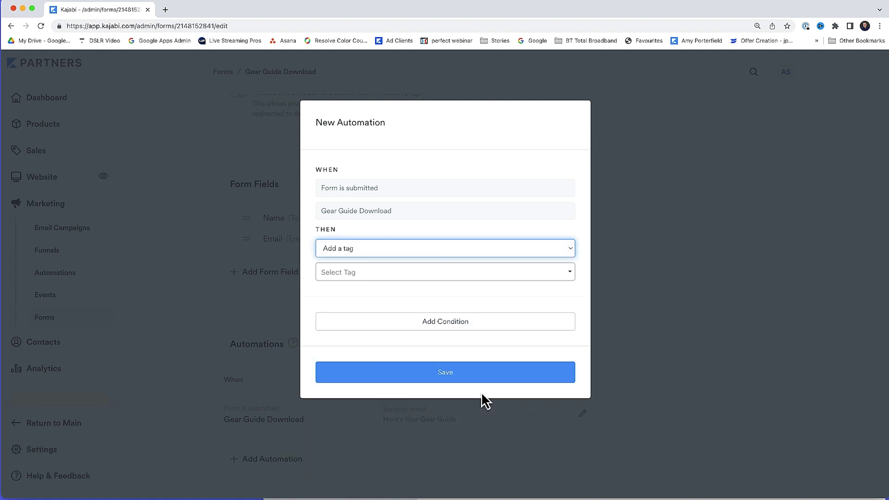
{"action": "left_click", "coordinate": [373, 274]}
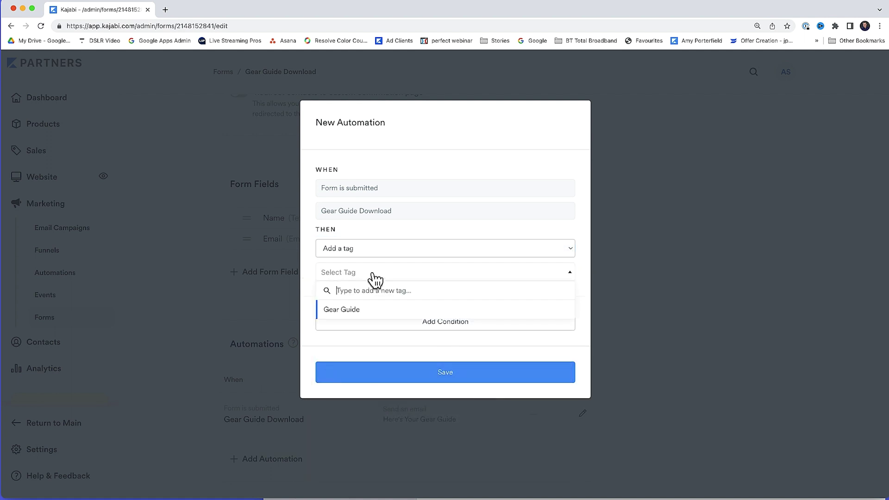
{"action": "type", "text": "Gea"}
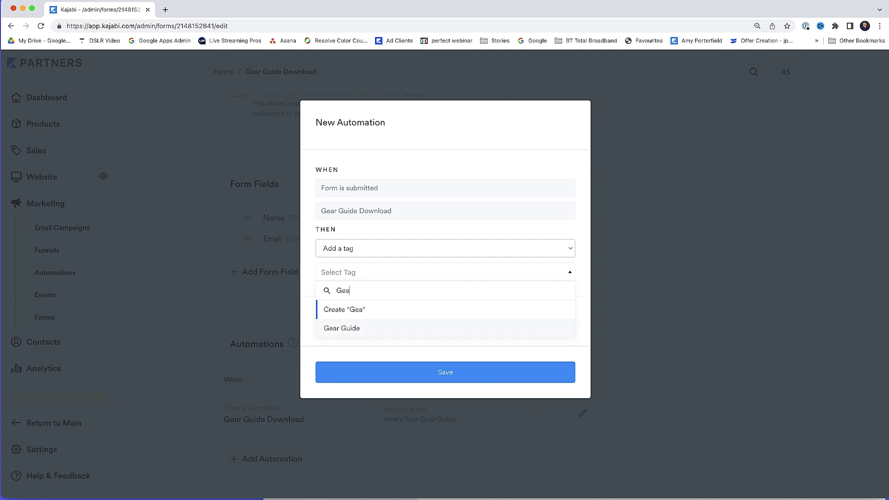
{"action": "type", "text": "r Guide Download"}
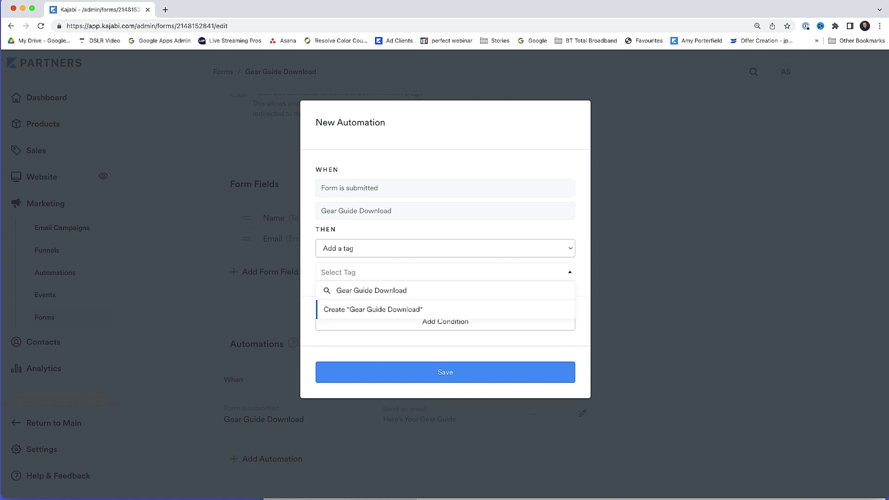
{"action": "key", "text": "Return"}
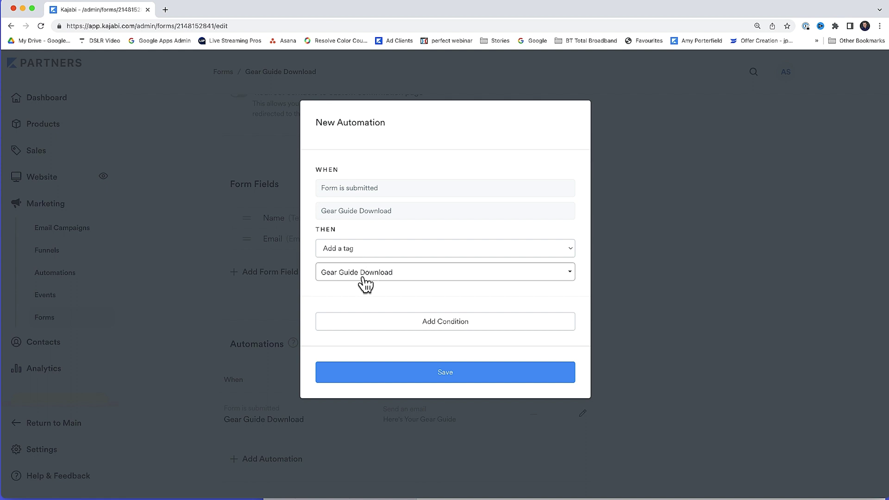
{"action": "left_click", "coordinate": [435, 373]}
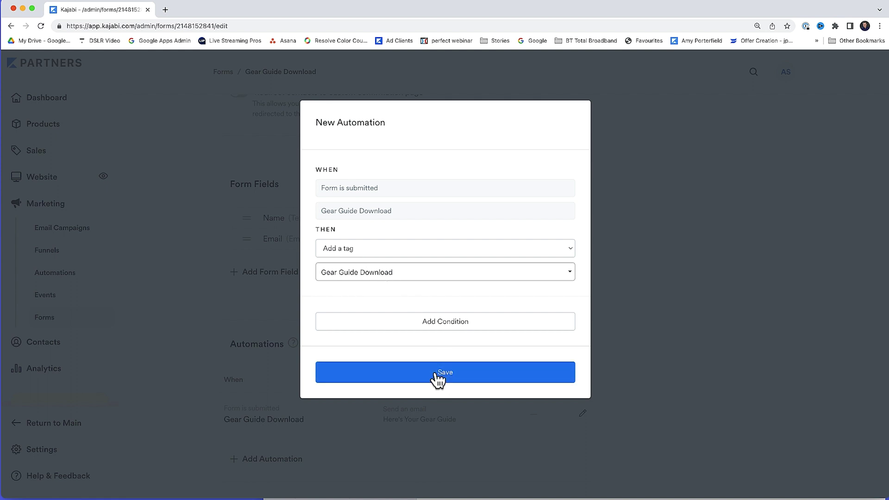
Redirect submitters to the Download Gear Guide Thank You page with submission data, then save.
{"action": "scroll", "coordinate": [436, 376], "scroll_direction": "up", "scroll_amount": 12}
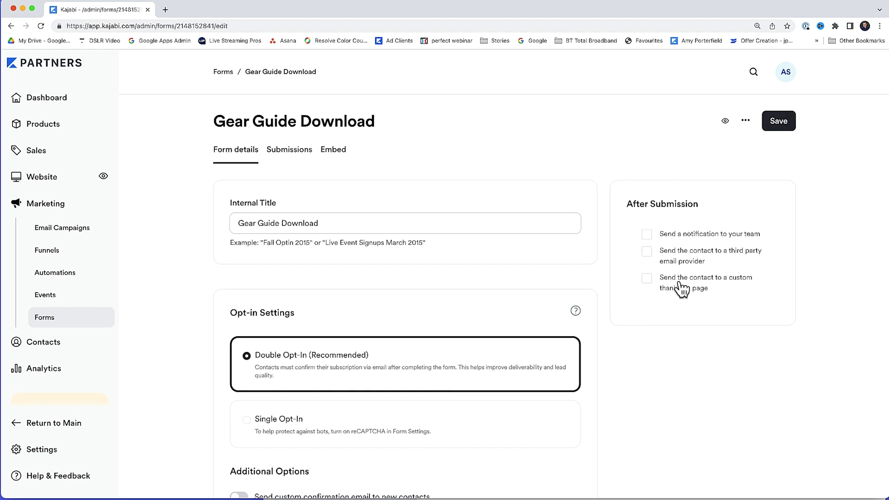
{"action": "left_click", "coordinate": [648, 285]}
{"action": "left_click", "coordinate": [697, 317]}
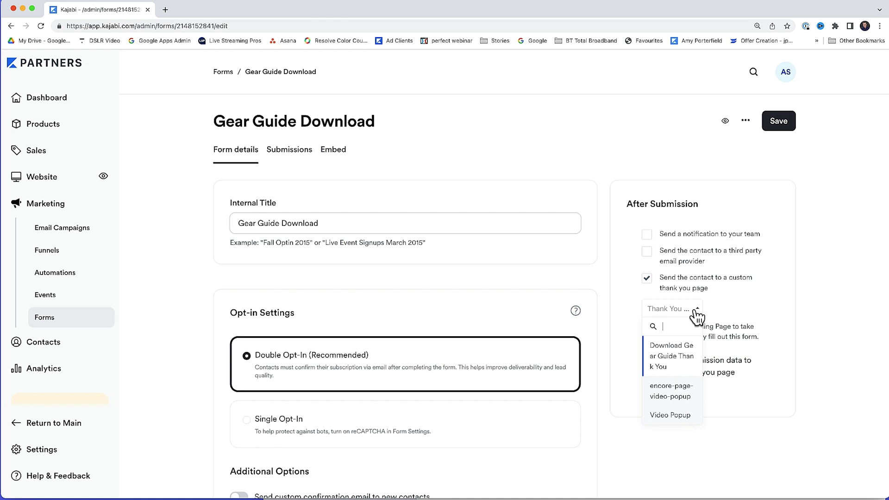
{"action": "left_click", "coordinate": [676, 367]}
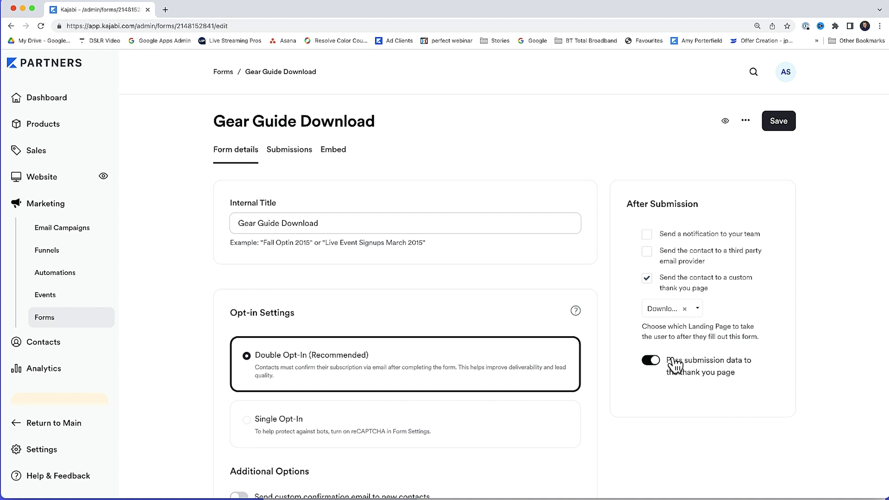
{"action": "scroll", "coordinate": [625, 369], "scroll_direction": "down", "scroll_amount": 6}
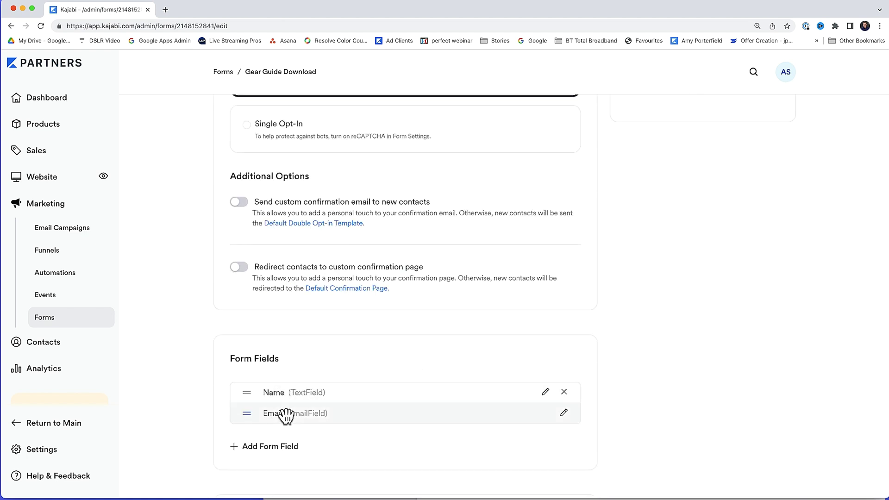
{"action": "scroll", "coordinate": [286, 415], "scroll_direction": "down", "scroll_amount": 5}
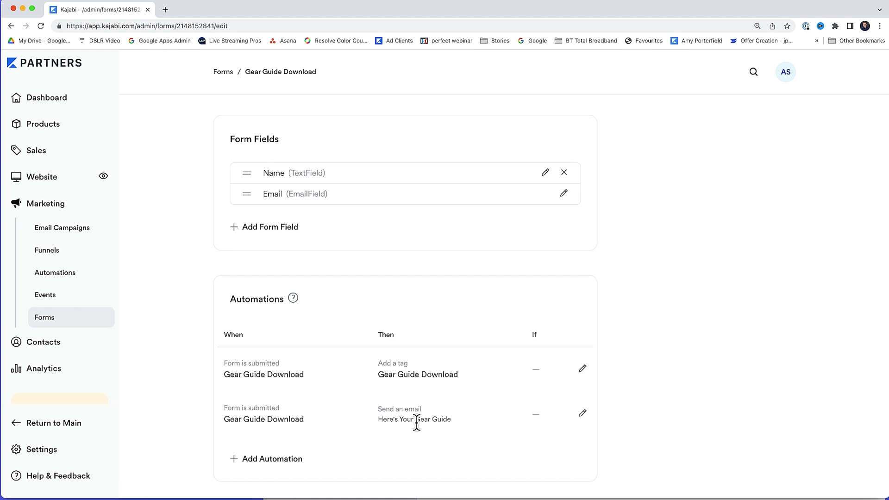
{"action": "scroll", "coordinate": [421, 419], "scroll_direction": "up", "scroll_amount": 8}
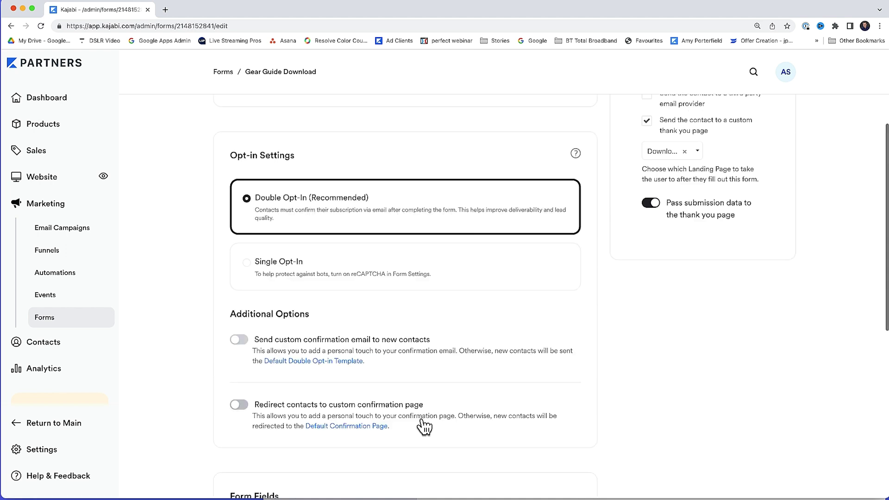
{"action": "scroll", "coordinate": [616, 292], "scroll_direction": "up", "scroll_amount": 4}
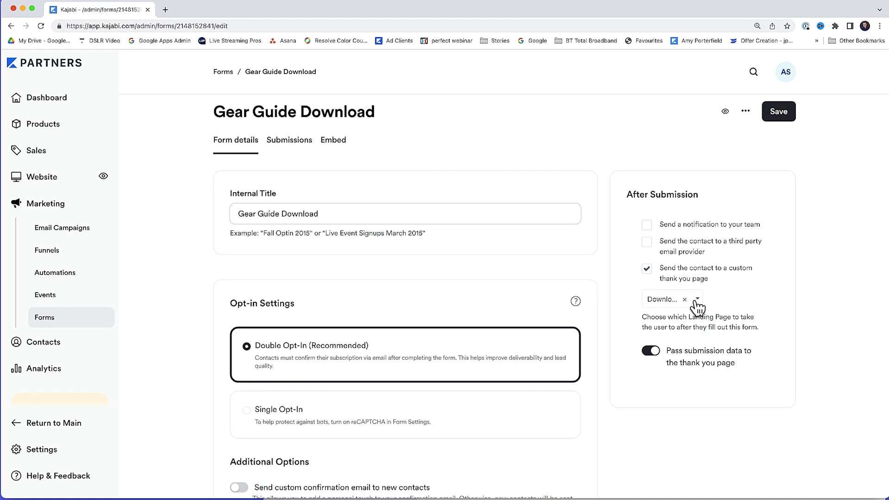
{"action": "left_click", "coordinate": [773, 120]}
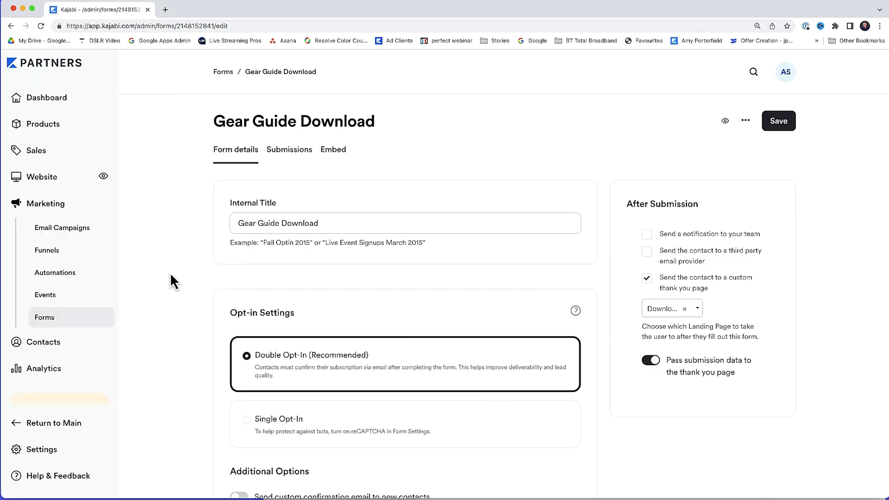
Go to Website > Pages and switch to the Landing tab.
{"action": "left_click", "coordinate": [52, 183]}
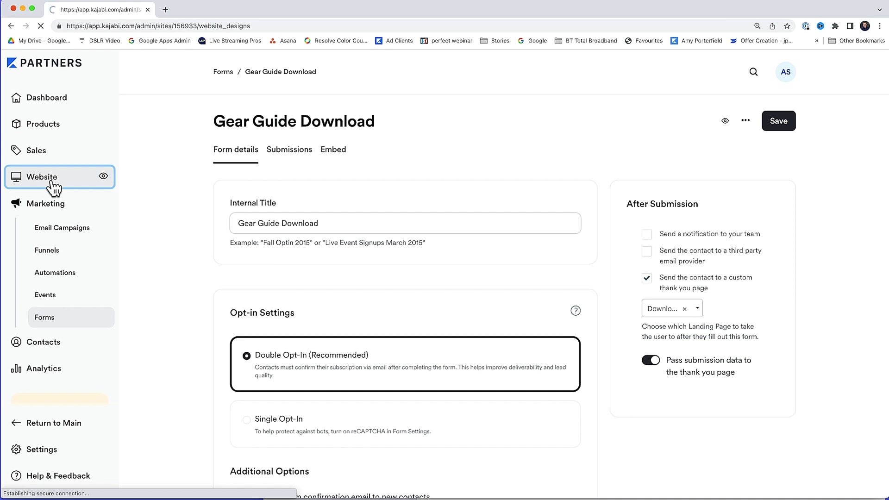
{"action": "left_click", "coordinate": [47, 224]}
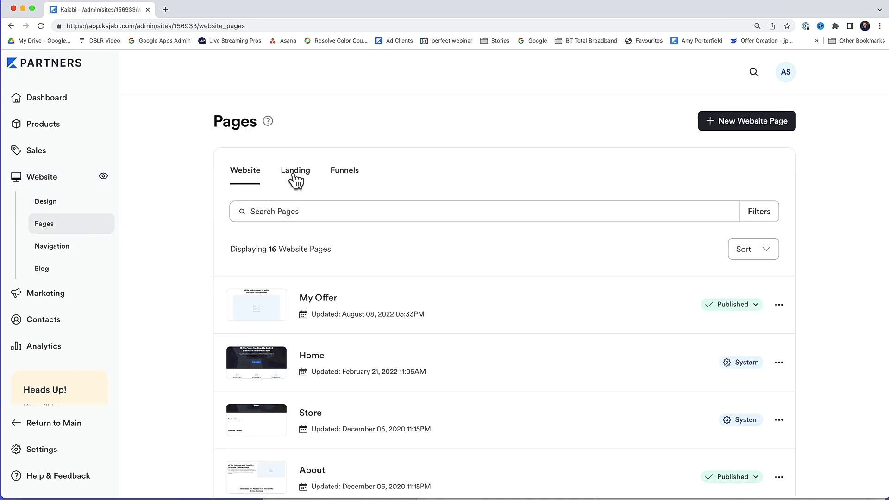
{"action": "left_click", "coordinate": [294, 175]}
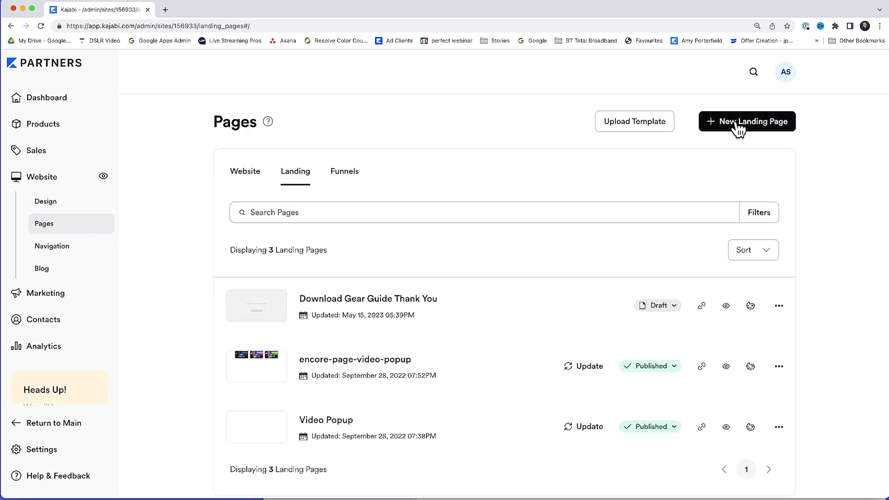
Start a new landing page from the Streamlined Opt In template in the Opt-in category.
{"action": "left_click", "coordinate": [739, 124]}
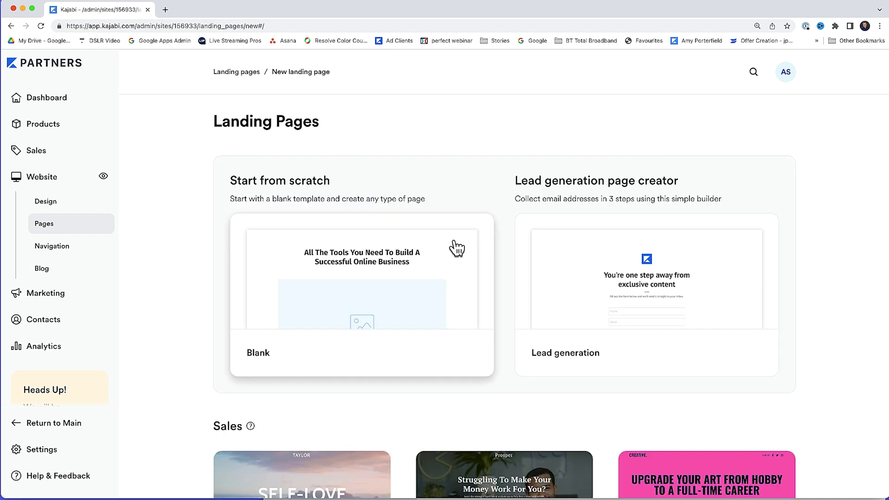
{"action": "scroll", "coordinate": [456, 249], "scroll_direction": "down", "scroll_amount": 3}
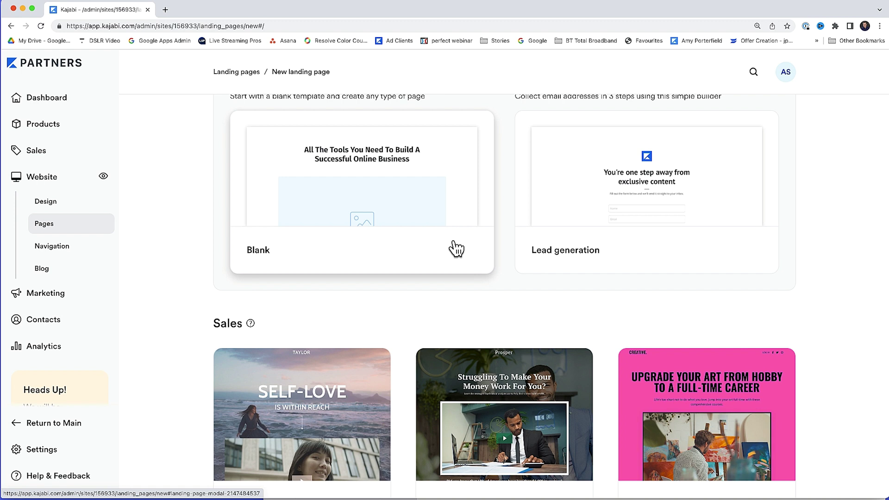
{"action": "scroll", "coordinate": [454, 241], "scroll_direction": "down", "scroll_amount": 2}
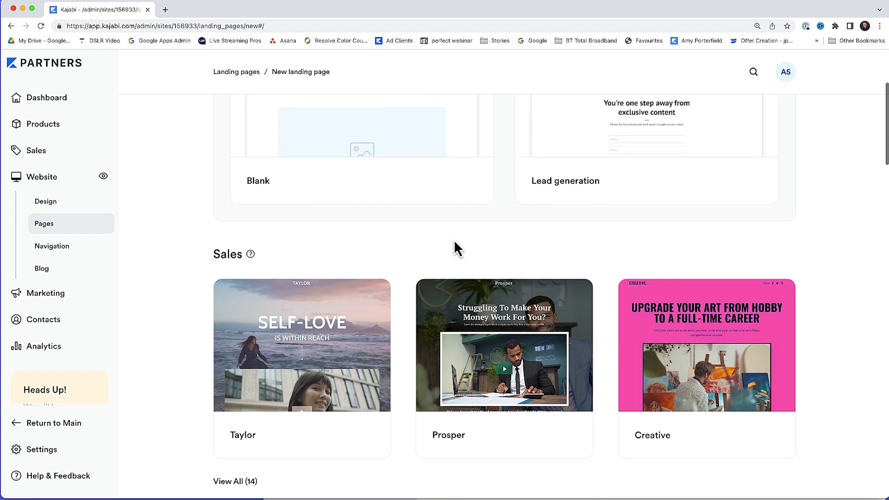
{"action": "scroll", "coordinate": [454, 242], "scroll_direction": "down", "scroll_amount": 8}
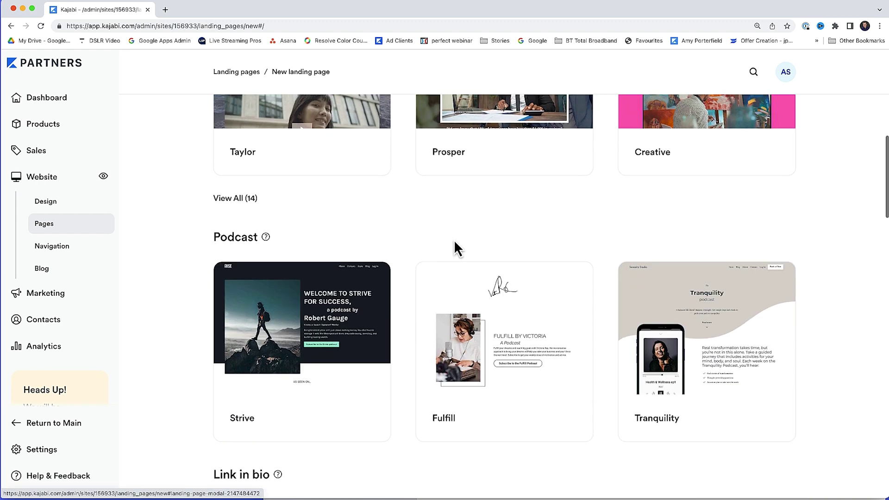
{"action": "scroll", "coordinate": [454, 242], "scroll_direction": "down", "scroll_amount": 20}
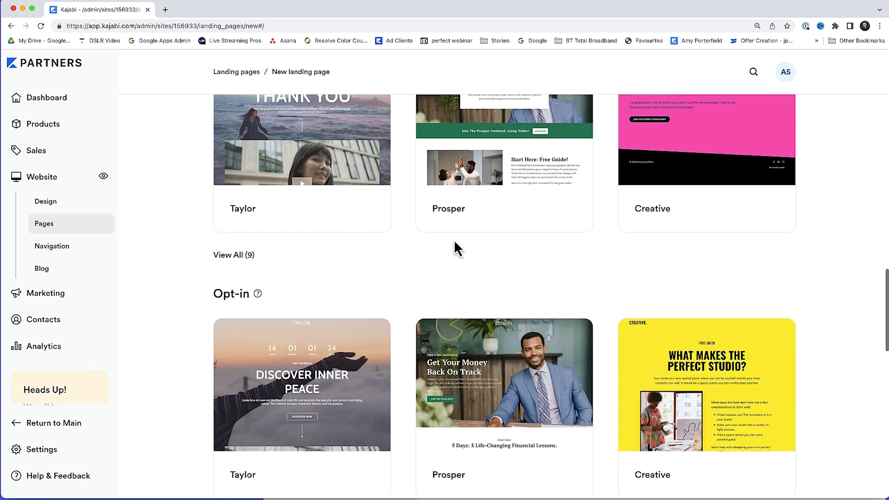
{"action": "scroll", "coordinate": [454, 239], "scroll_direction": "down", "scroll_amount": 5}
{"action": "left_click", "coordinate": [234, 352]}
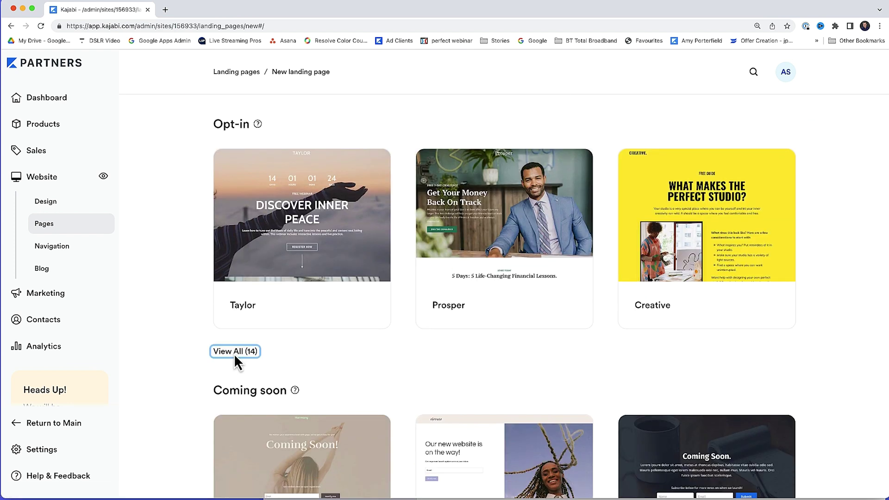
{"action": "scroll", "coordinate": [327, 346], "scroll_direction": "down", "scroll_amount": 7}
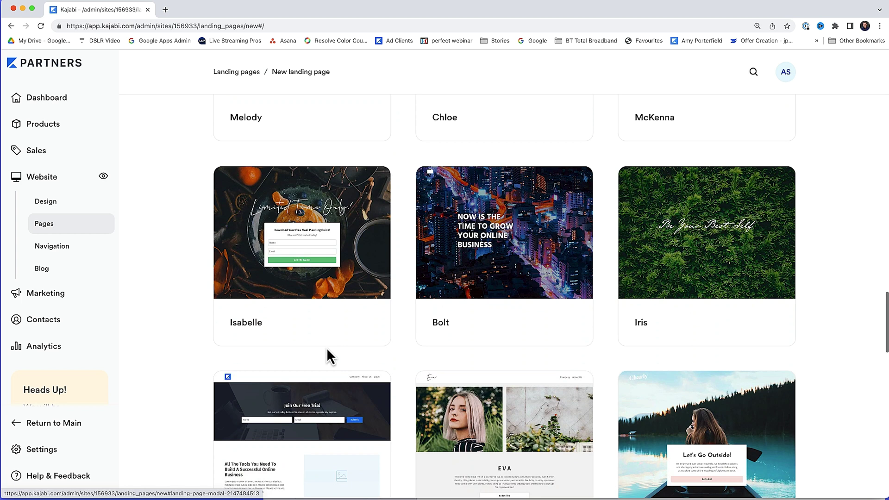
{"action": "scroll", "coordinate": [327, 351], "scroll_direction": "down", "scroll_amount": 10}
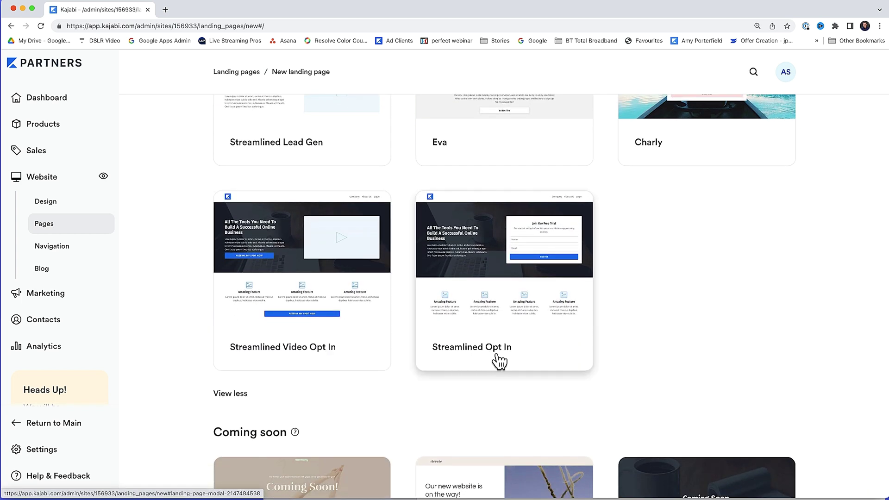
{"action": "left_click", "coordinate": [498, 286]}
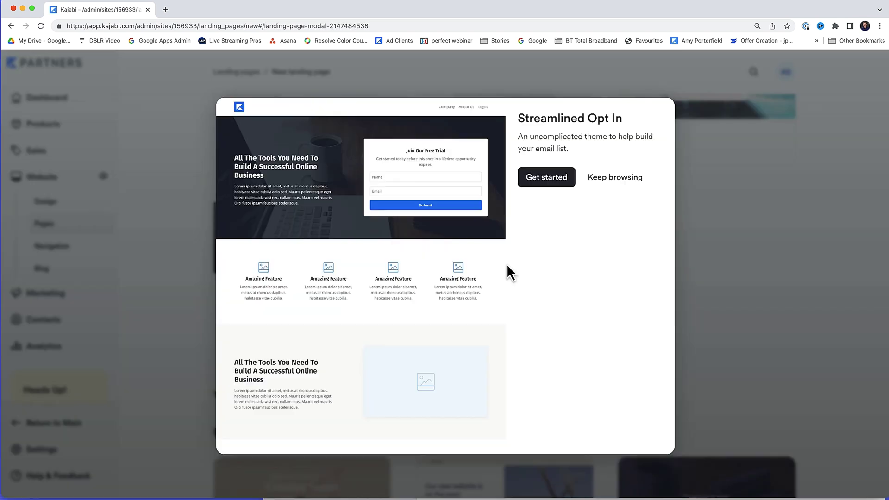
{"action": "left_click", "coordinate": [545, 181]}
Title the new landing page 'Gear Guide Opt In' and create it.
{"action": "left_click", "coordinate": [544, 194]}
{"action": "type", "text": "Gear"}
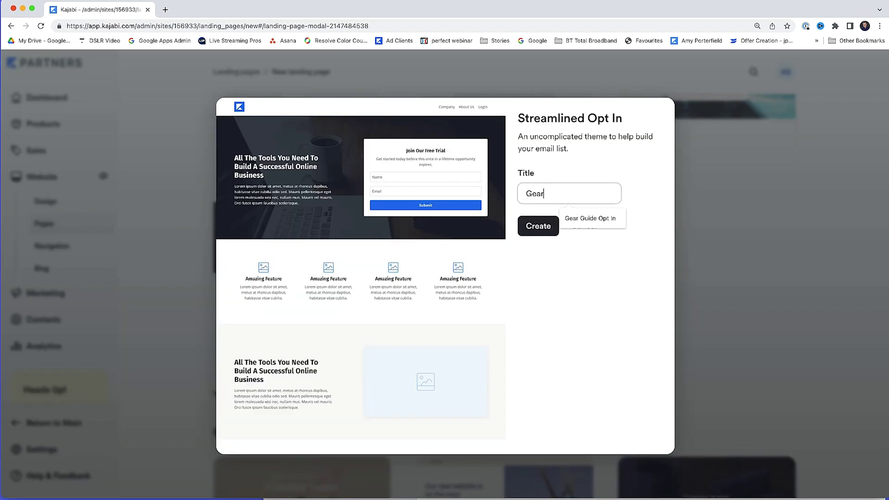
{"action": "type", "text": " Guide Opt In"}
{"action": "left_click", "coordinate": [571, 216]}
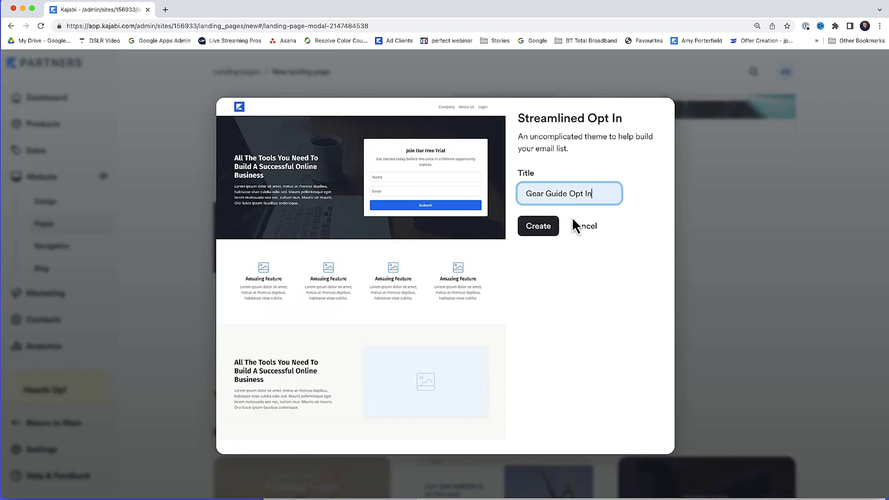
{"action": "left_click", "coordinate": [540, 230]}
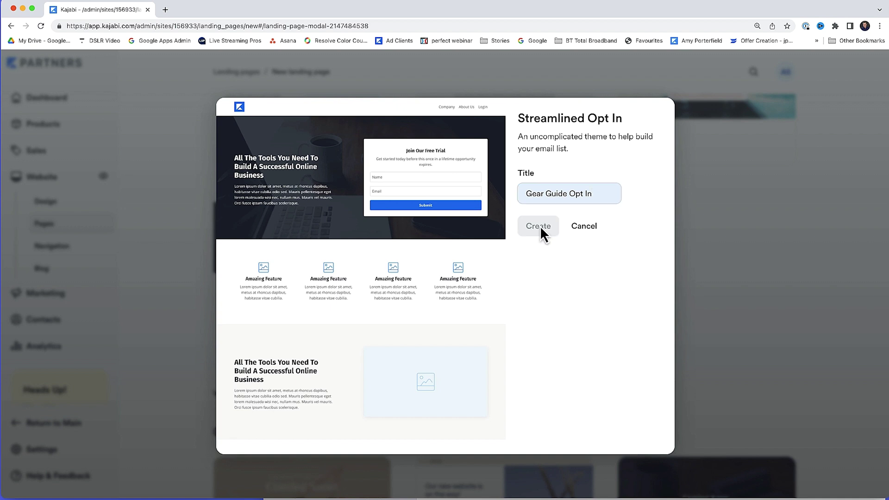
Hide the Call to Action and FAQ Grid sections of the page.
{"action": "scroll", "coordinate": [516, 279], "scroll_direction": "down", "scroll_amount": 15}
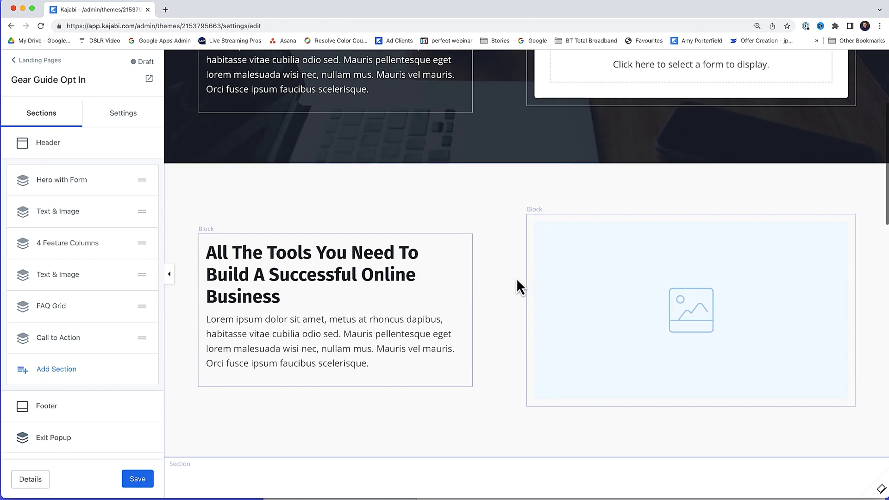
{"action": "scroll", "coordinate": [515, 279], "scroll_direction": "down", "scroll_amount": 8}
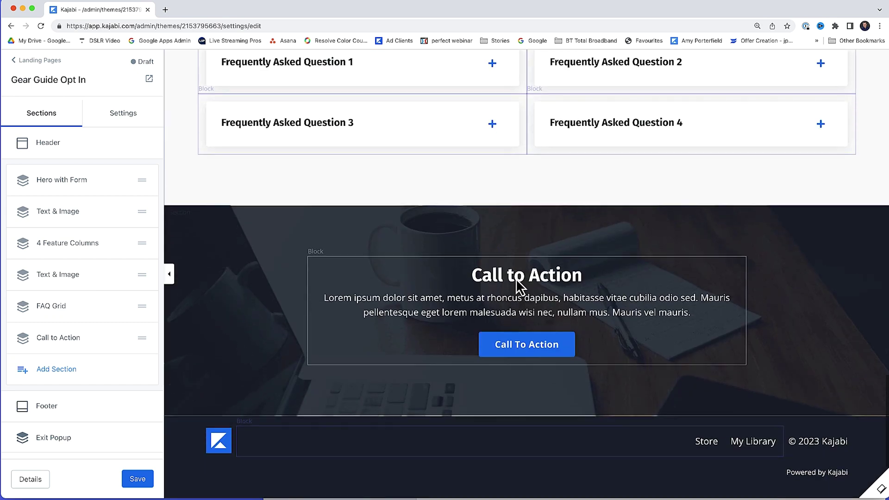
{"action": "scroll", "coordinate": [452, 230], "scroll_direction": "up", "scroll_amount": 15}
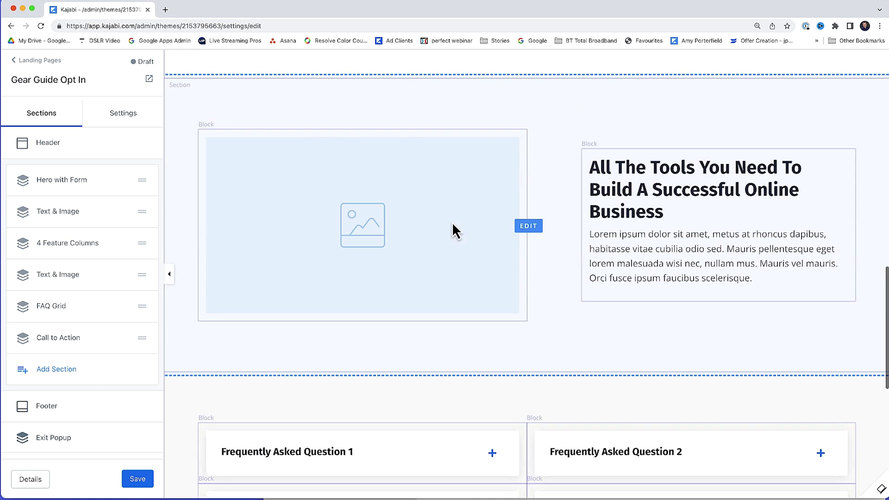
{"action": "scroll", "coordinate": [452, 223], "scroll_direction": "up", "scroll_amount": 4}
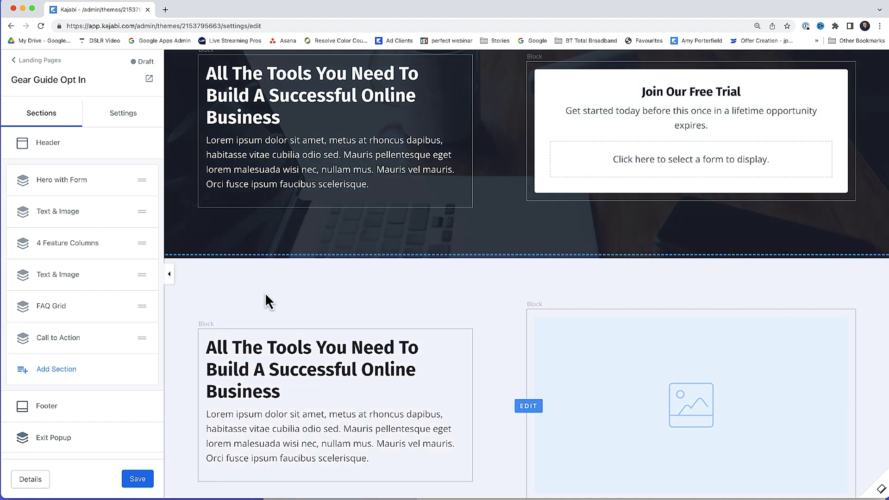
{"action": "left_click", "coordinate": [121, 339]}
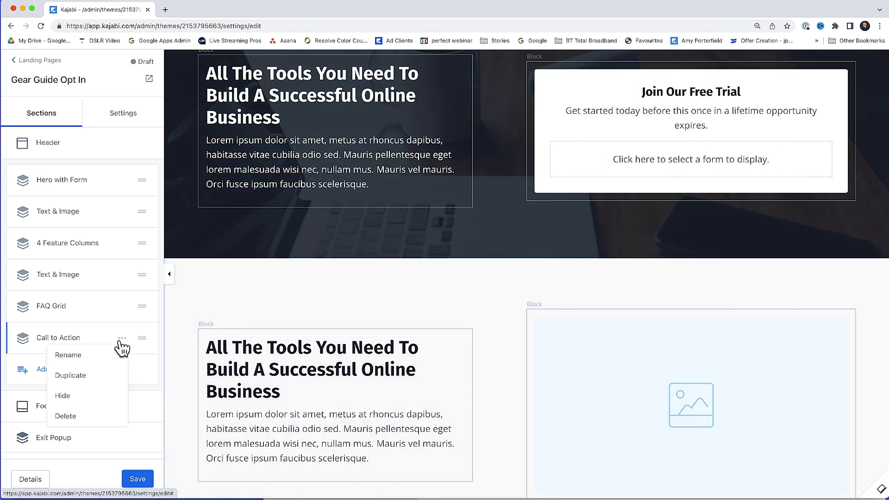
{"action": "left_click", "coordinate": [110, 396]}
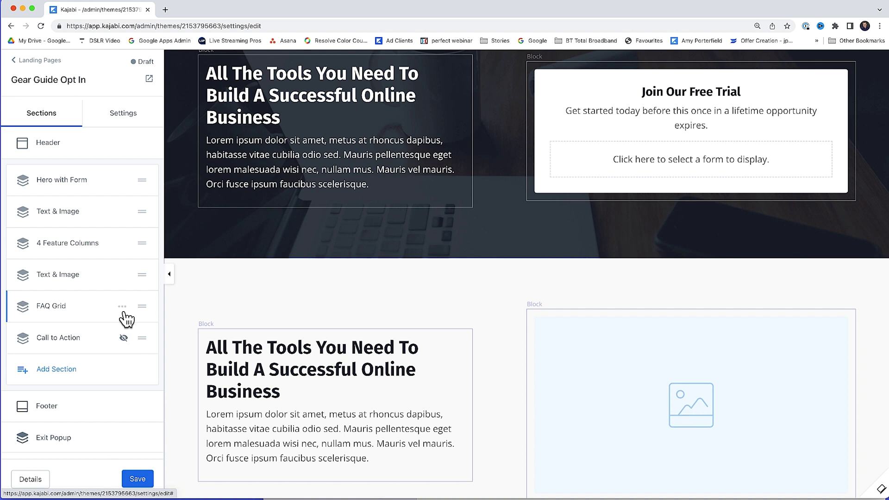
{"action": "left_click", "coordinate": [122, 306]}
{"action": "left_click", "coordinate": [110, 367]}
Hide both Text & Image sections and the 4 Feature Columns section.
{"action": "left_click", "coordinate": [121, 274]}
{"action": "left_click", "coordinate": [110, 332]}
{"action": "left_click", "coordinate": [121, 243]}
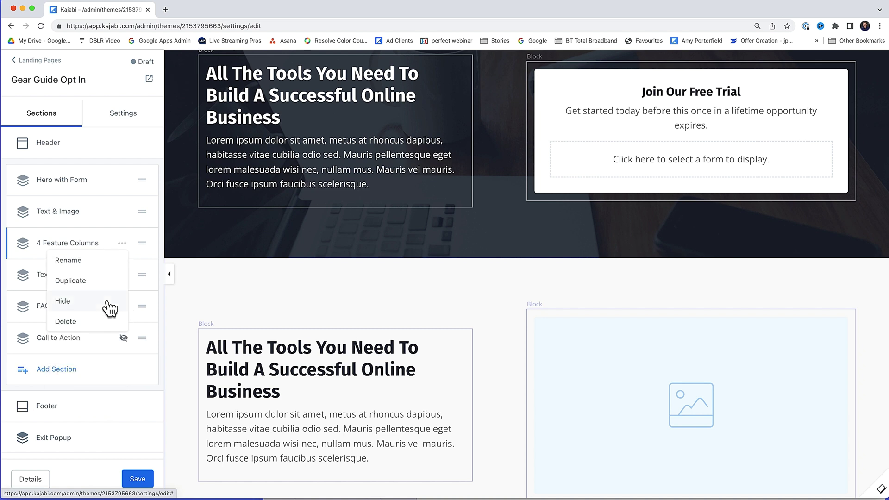
{"action": "left_click", "coordinate": [108, 302]}
{"action": "left_click", "coordinate": [122, 211]}
{"action": "left_click", "coordinate": [96, 269]}
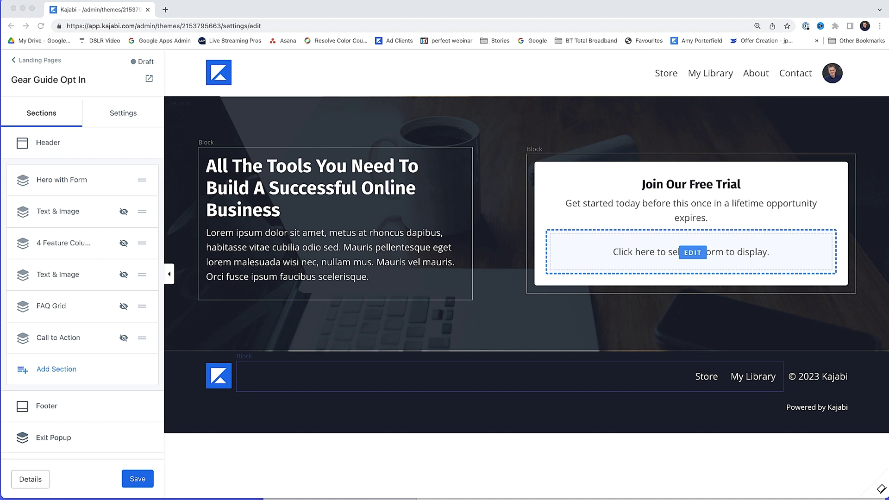
Replace the hero headline with 'Download My Video Gear Guide & To Look Great On Camera'.
{"action": "left_click", "coordinate": [338, 225]}
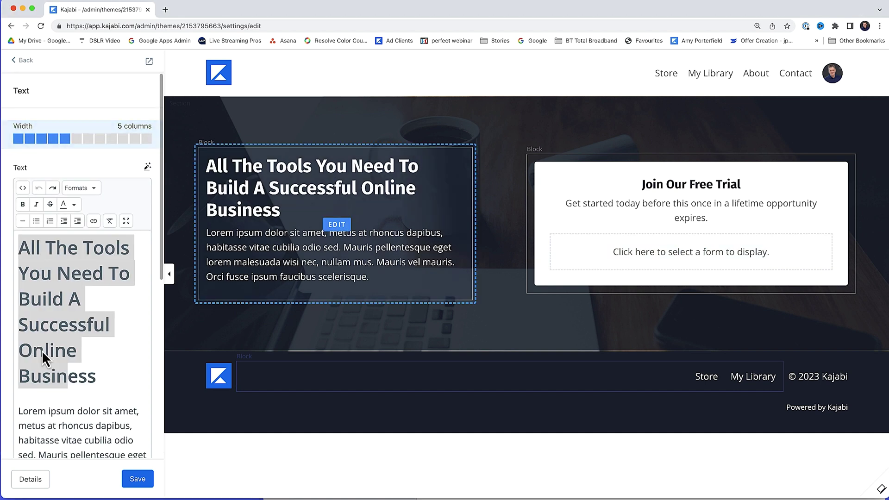
{"action": "left_click", "coordinate": [102, 378]}
{"action": "left_click_drag", "start_coordinate": [103, 379], "coordinate": [20, 248]}
{"action": "type", "text": "Download My Video Gear Guide & To Look Great On Camera"}
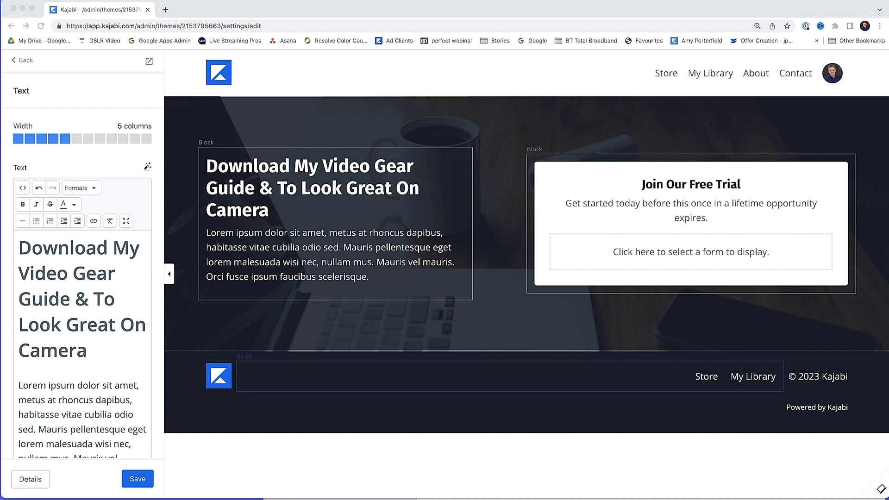
Replace the hero's Lorem paragraph with the guide description and save.
{"action": "left_click_drag", "start_coordinate": [20, 387], "coordinate": [125, 181]}
{"action": "type", "text": "Grab this guide and learn how Coaches and Content Creators can look amazing on video without buying expensive equipment - the ultimate guide to creating video that converts viewers into customers"}
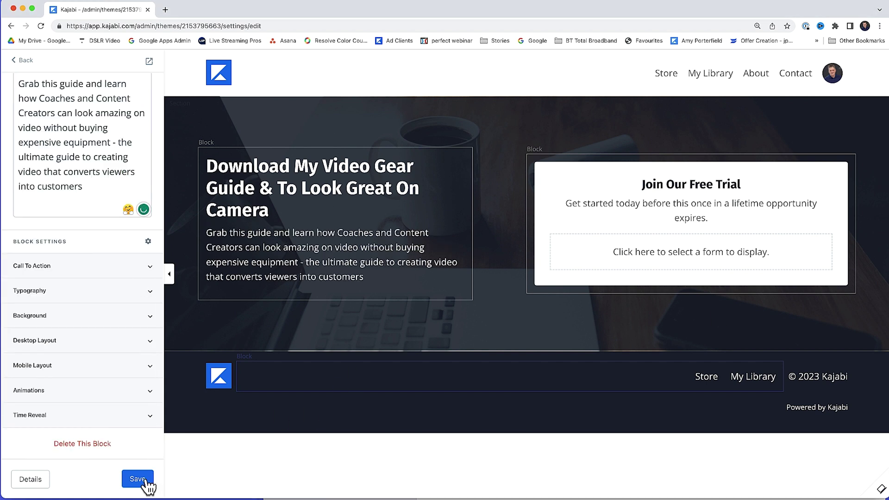
{"action": "left_click", "coordinate": [139, 479]}
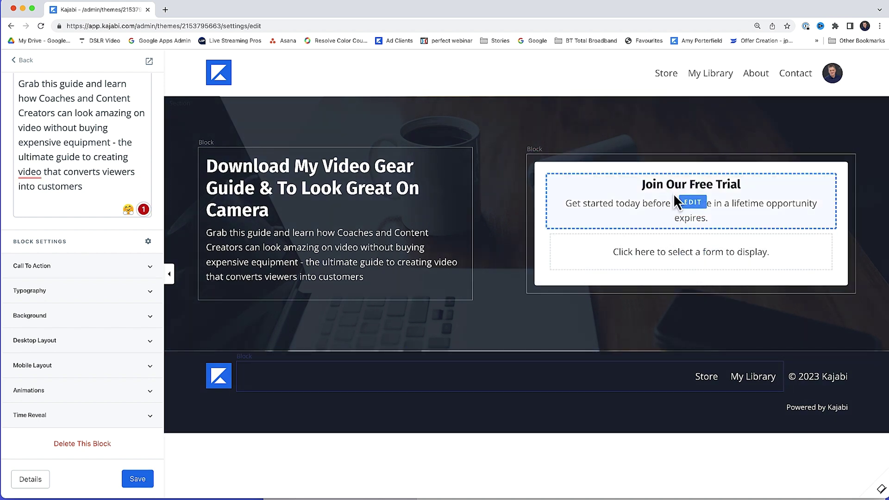
Change the form card heading from 'Join Our Free Trial' to 'Download the Video Gear Guide' and paste the new subtext.
{"action": "left_click", "coordinate": [690, 231]}
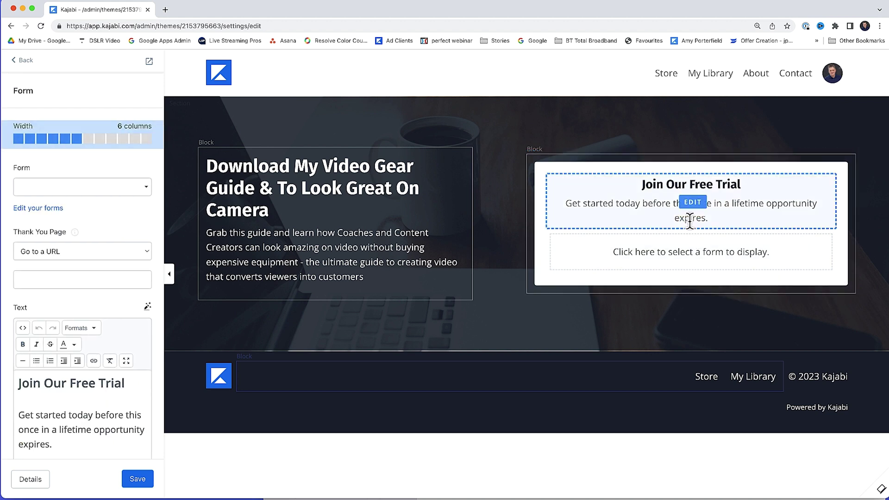
{"action": "left_click", "coordinate": [692, 202]}
{"action": "left_click_drag", "start_coordinate": [126, 236], "coordinate": [16, 234]}
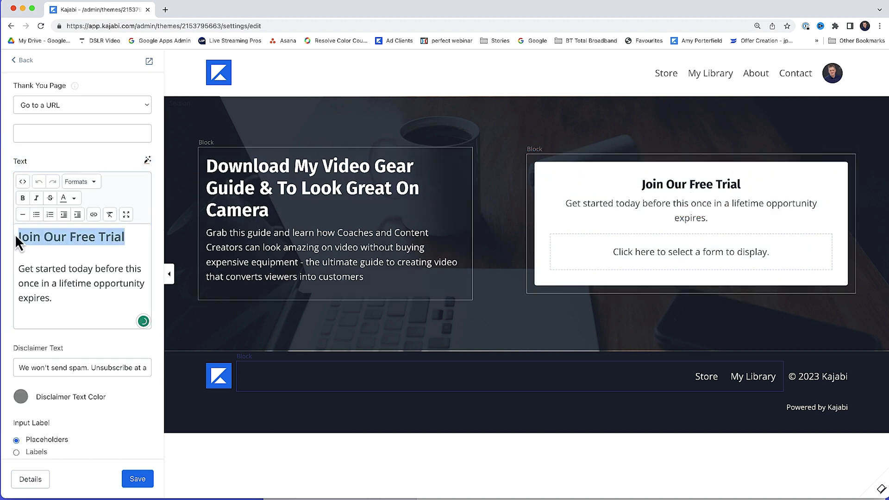
{"action": "type", "text": "Download the Video Gear Guide"}
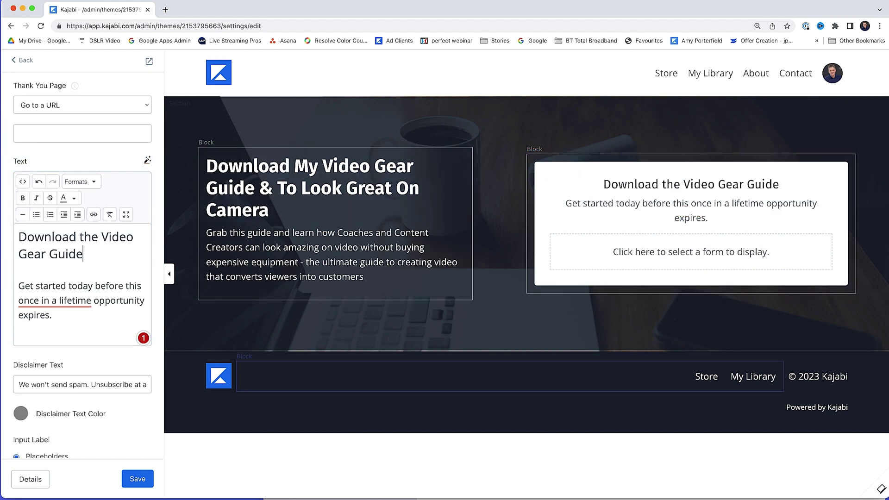
{"action": "left_click_drag", "start_coordinate": [51, 315], "coordinate": [19, 286]}
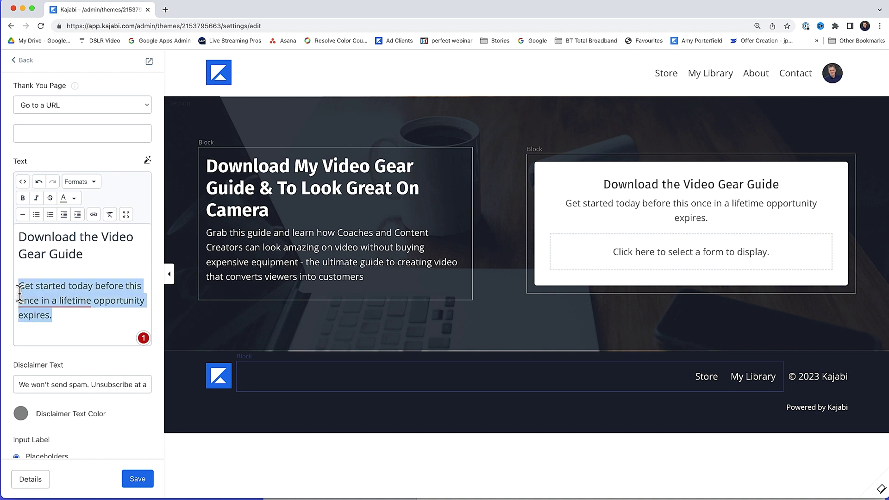
{"action": "type", "text": "Everything you need to know about looking professional on video without buying expensive equipment"}
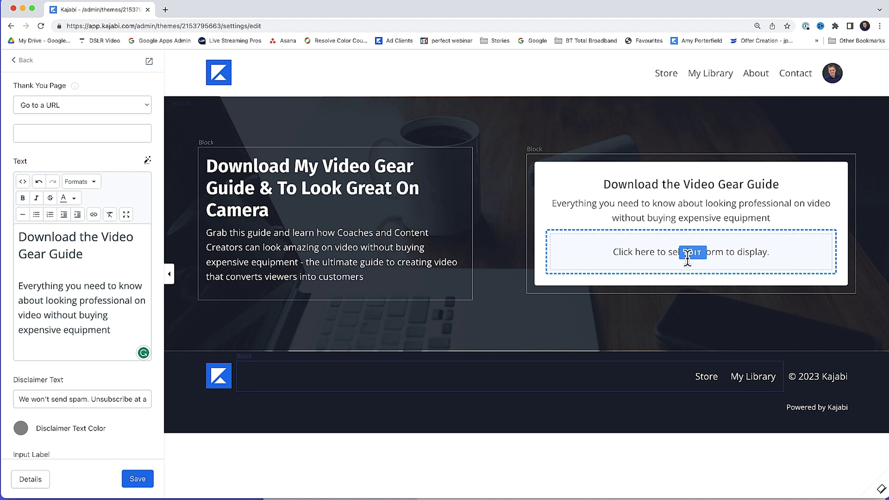
Select the Gear Guide Download form for the form card, adding Name and Email fields.
{"action": "left_click", "coordinate": [694, 253]}
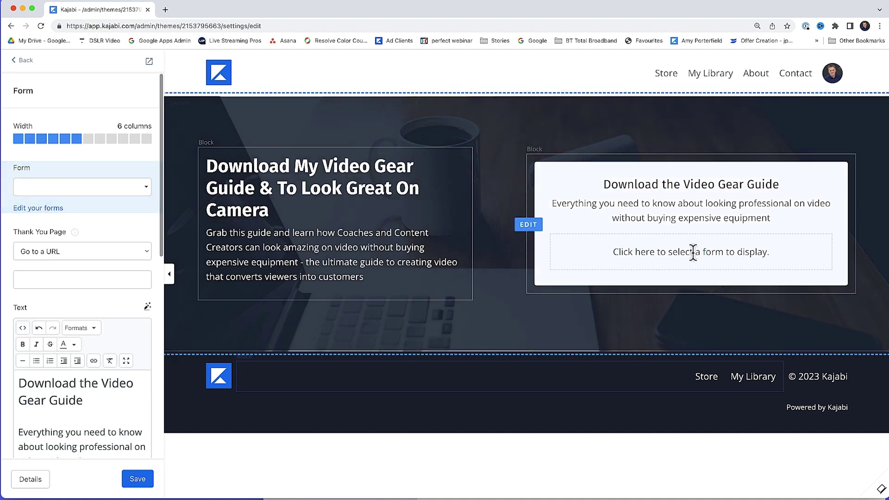
{"action": "left_click", "coordinate": [44, 190]}
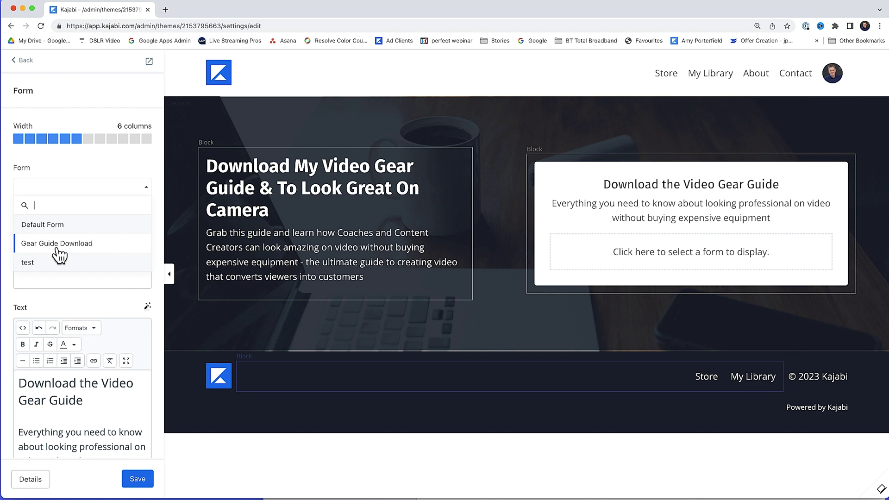
{"action": "left_click", "coordinate": [57, 249]}
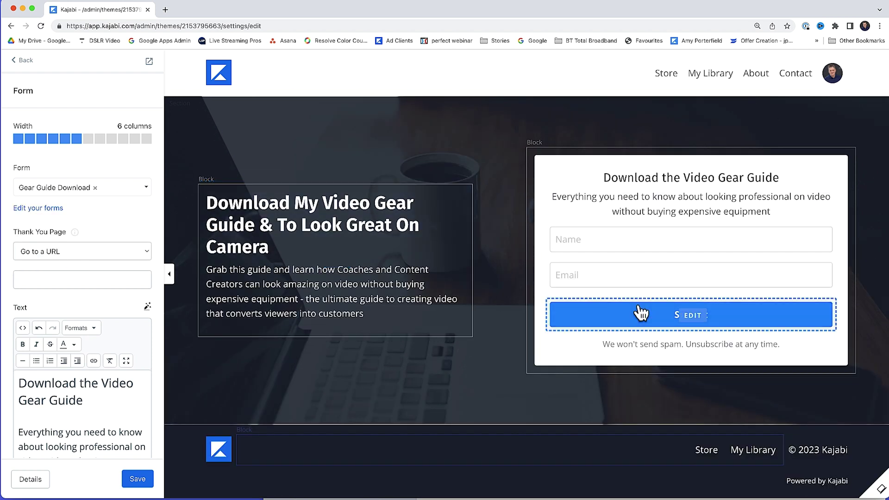
{"action": "left_click", "coordinate": [701, 324]}
Relabel the form button from Submit to 'Download Now' and save the landing page.
{"action": "left_click", "coordinate": [69, 348]}
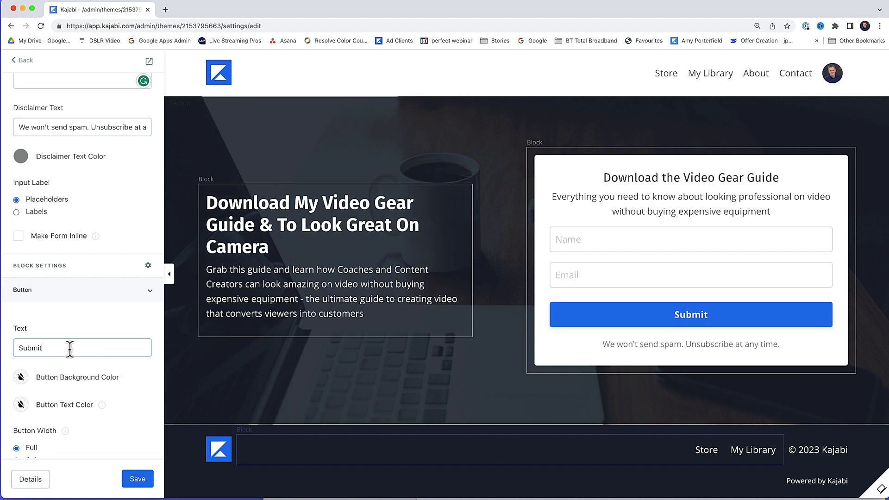
{"action": "double_click", "coordinate": [70, 348]}
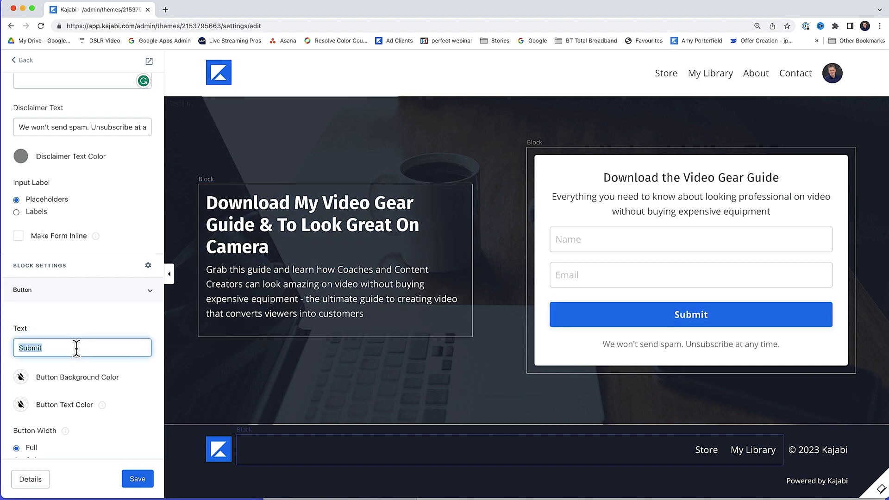
{"action": "type", "text": "Download Now"}
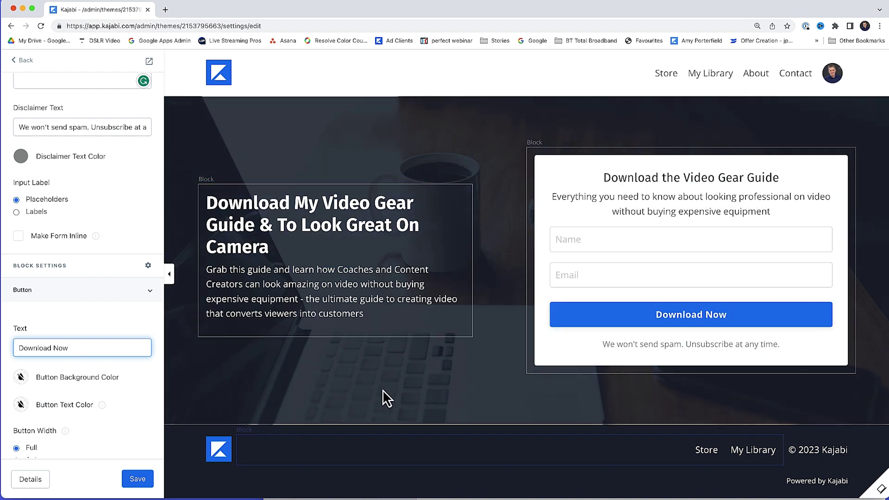
{"action": "left_click", "coordinate": [410, 390]}
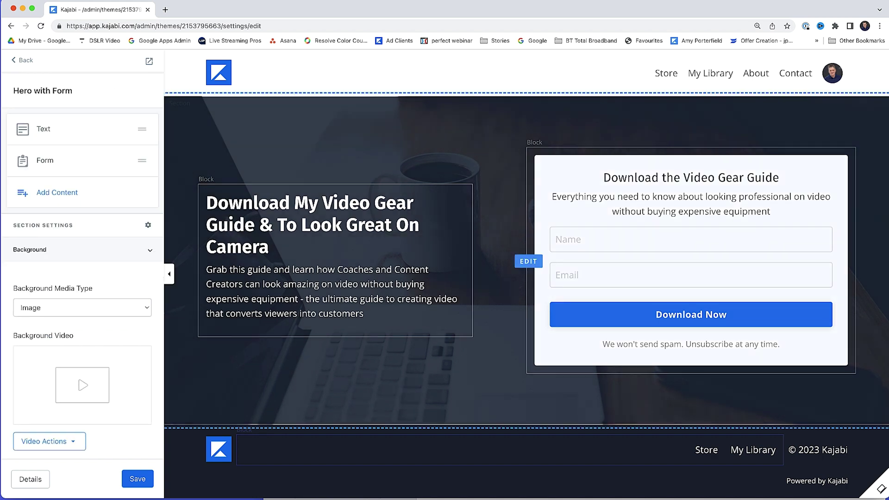
{"action": "left_click", "coordinate": [137, 480]}
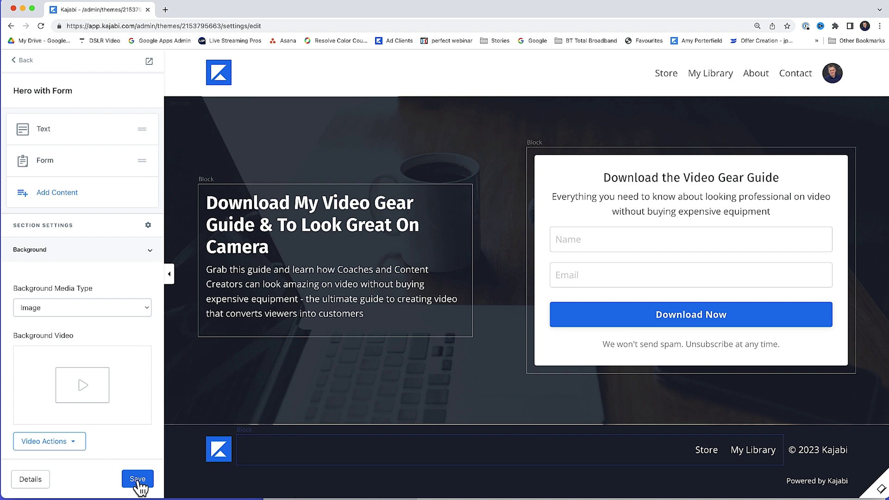
Preview the page, submit a test name and email, then download the guide from the thank-you page.
{"action": "left_click", "coordinate": [149, 61]}
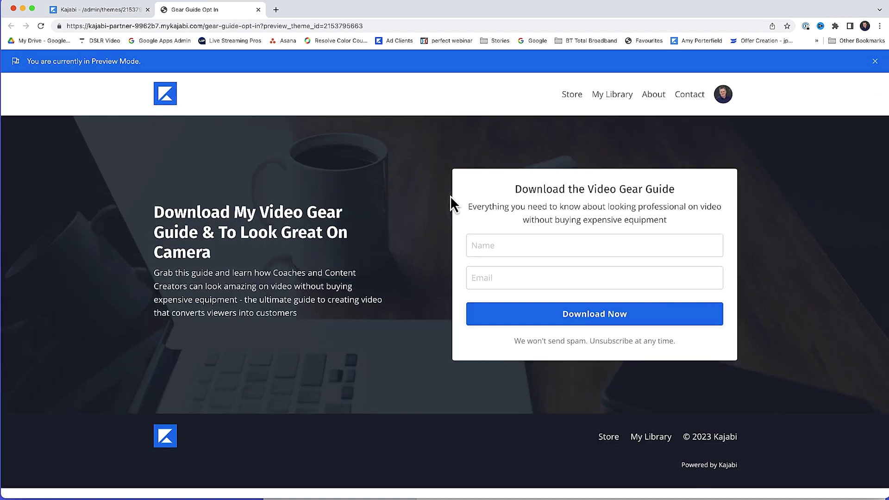
{"action": "left_click", "coordinate": [512, 246]}
{"action": "type", "text": "An"}
{"action": "left_click", "coordinate": [542, 288]}
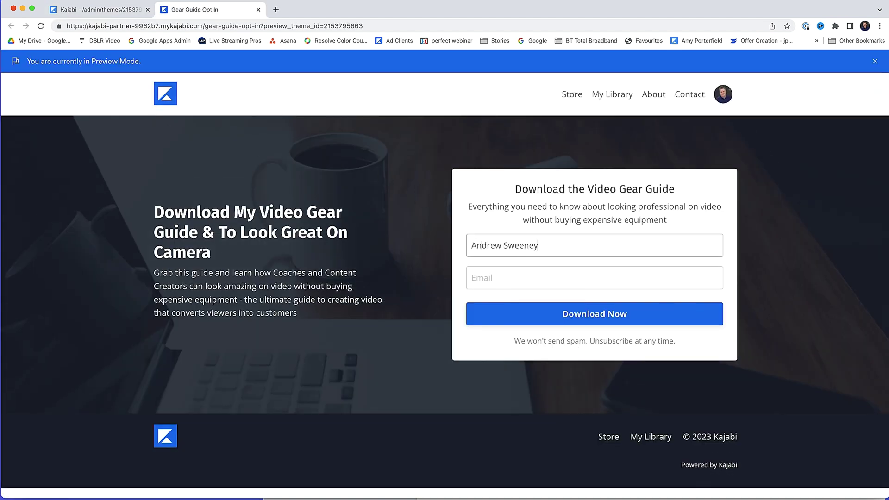
{"action": "left_click", "coordinate": [558, 283]}
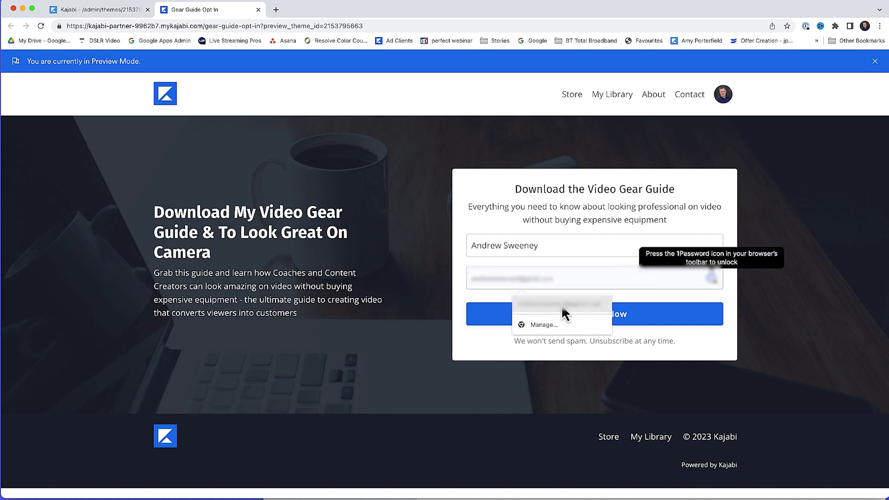
{"action": "left_click", "coordinate": [562, 306]}
{"action": "left_click", "coordinate": [607, 317]}
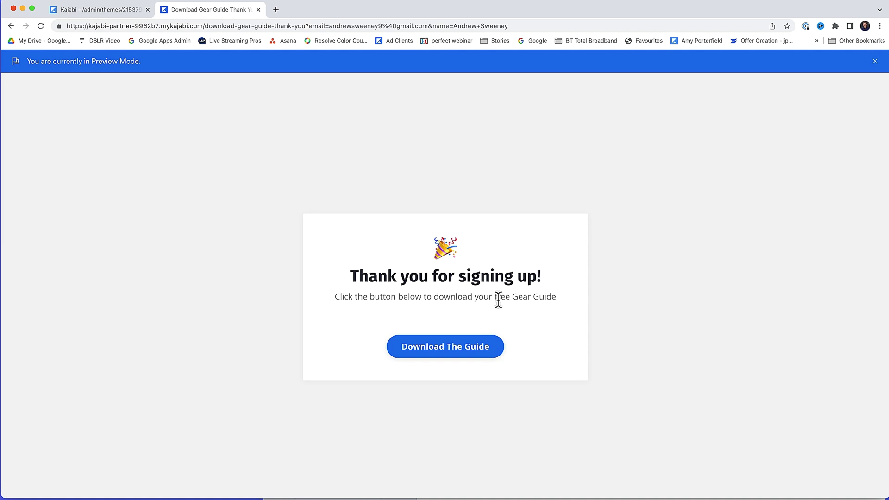
{"action": "left_click", "coordinate": [440, 351]}
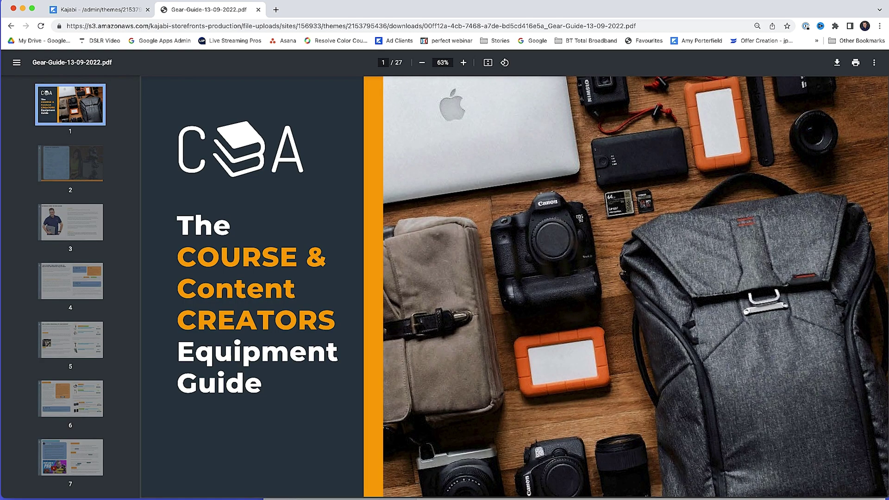